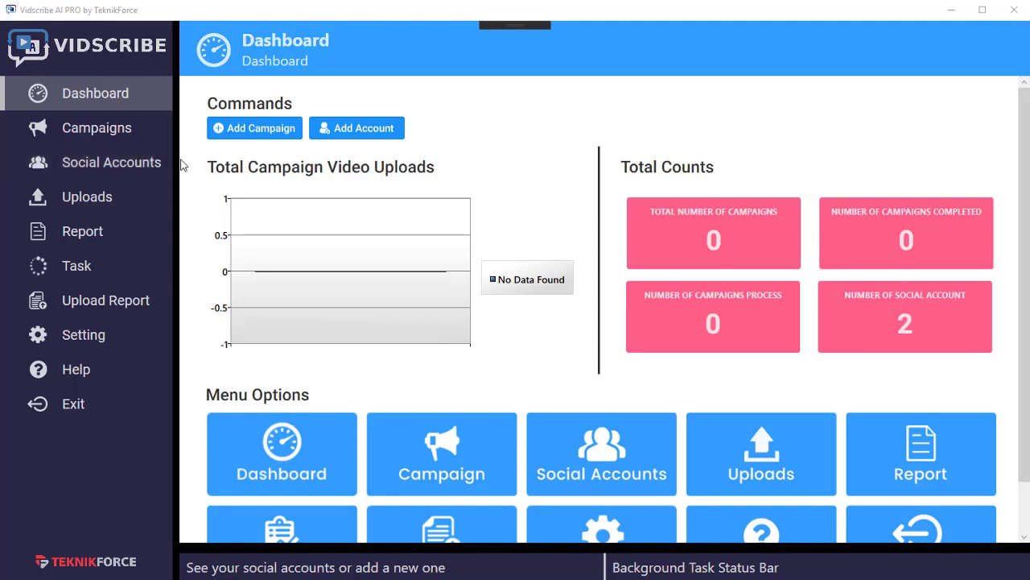
Scroll through the dashboard to review its campaigns, upload data and connected social accounts
scroll(546, 172, down, 1)
scroll(520, 202, up, 1)
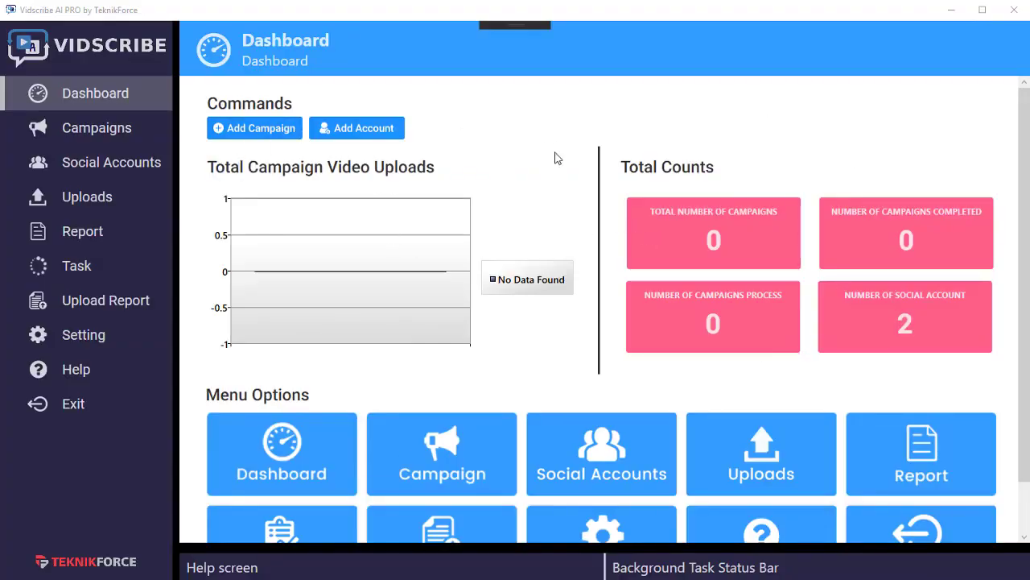
scroll(522, 236, down, 1)
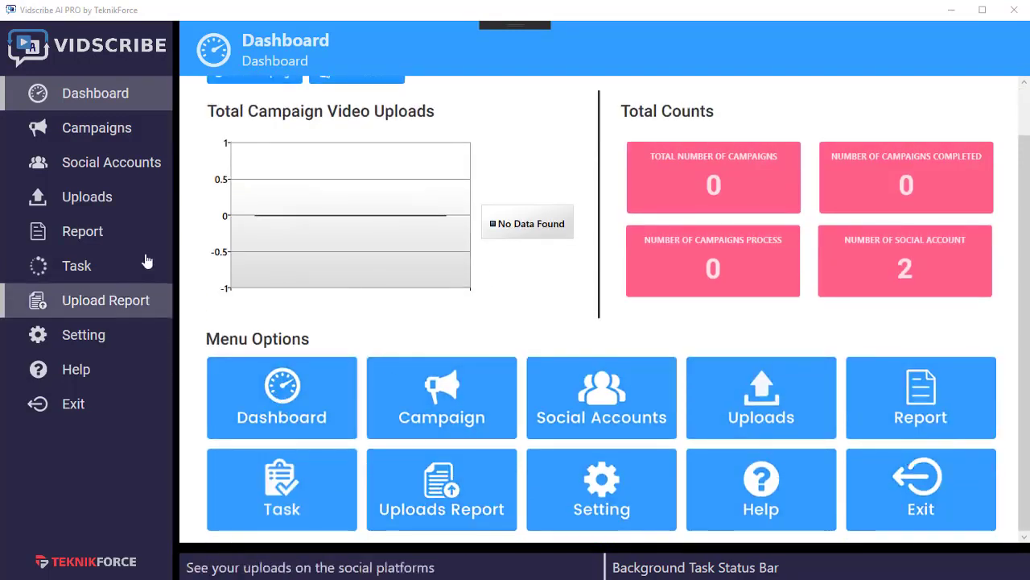
scroll(178, 153, up, 1)
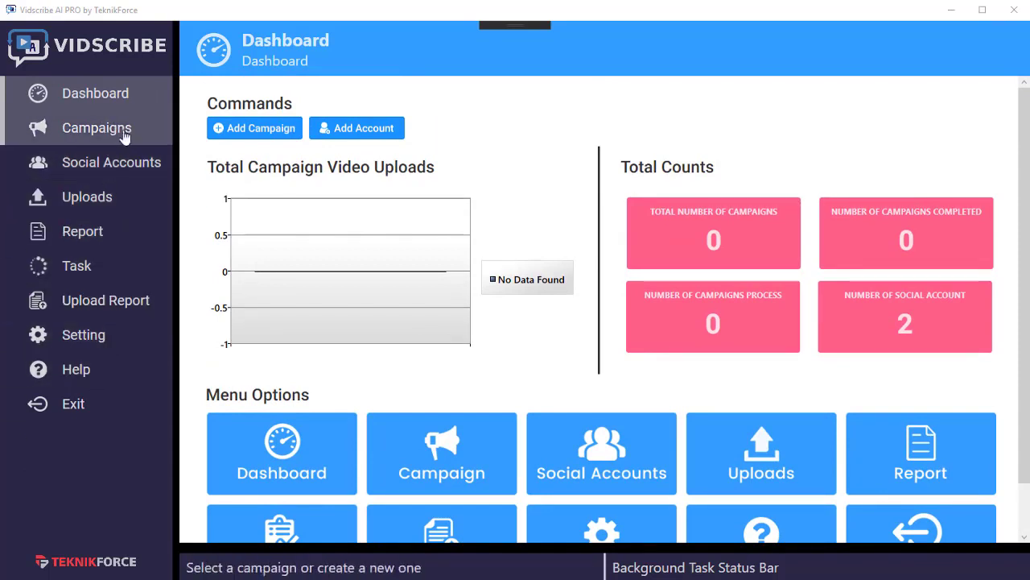
Add a campaign named 'Video Outreach' and start working on it
click(63, 130)
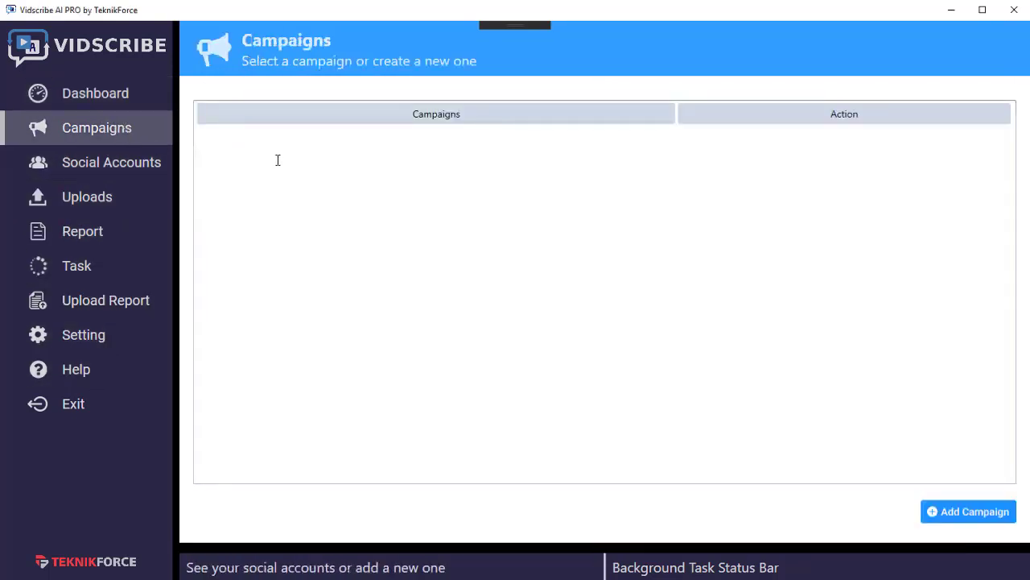
click(972, 518)
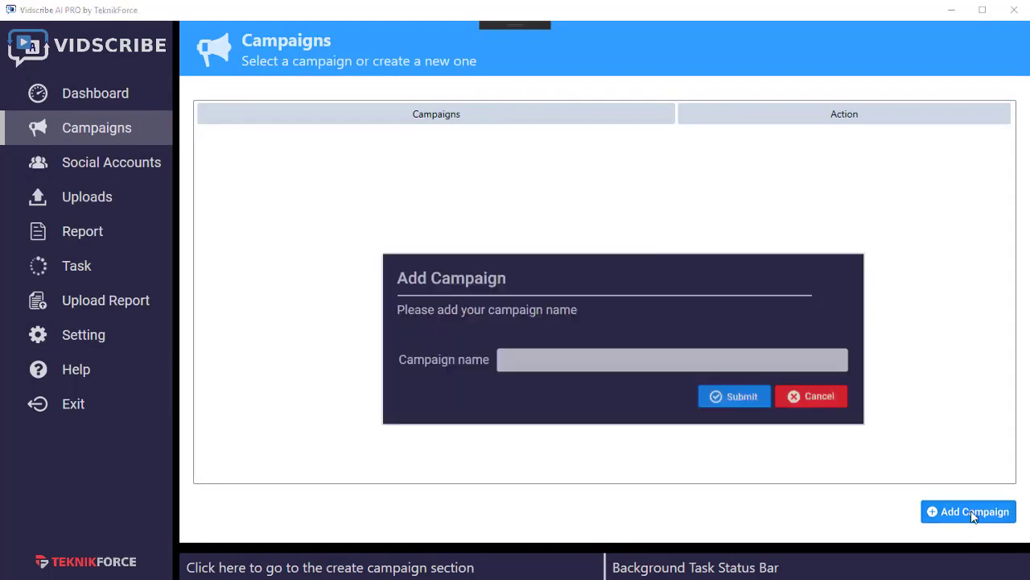
click(698, 363)
text(Test)
key(BackSpace)
key(BackSpace)
key(BackSpace)
text(Video OUtreach)
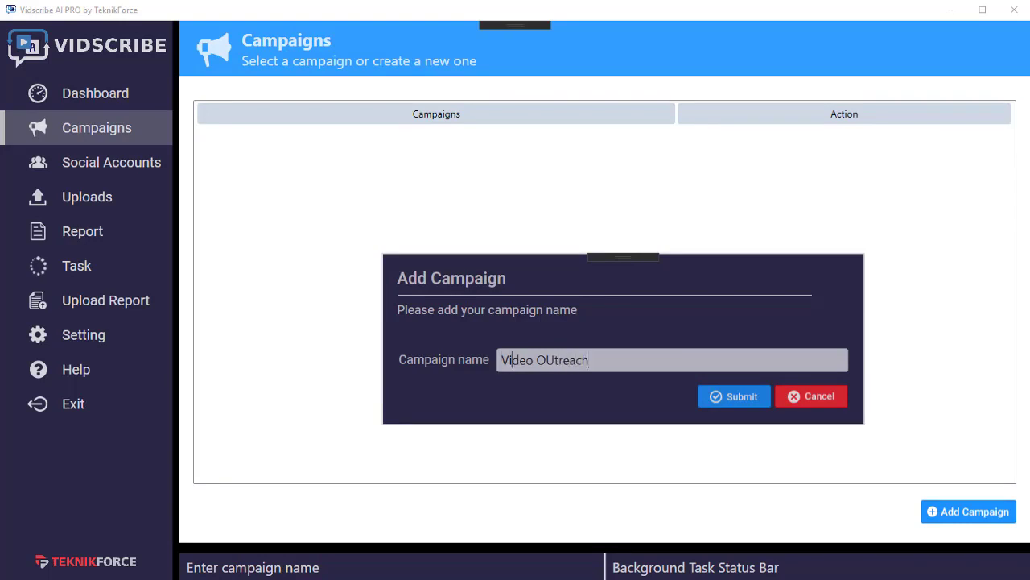
key(BackSpace)
text(u)
click(747, 397)
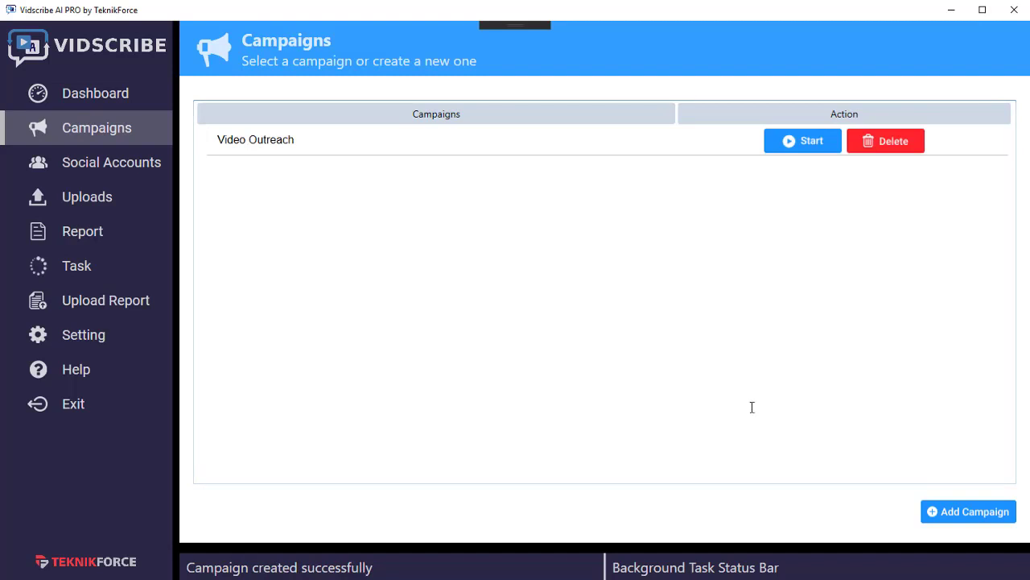
click(802, 147)
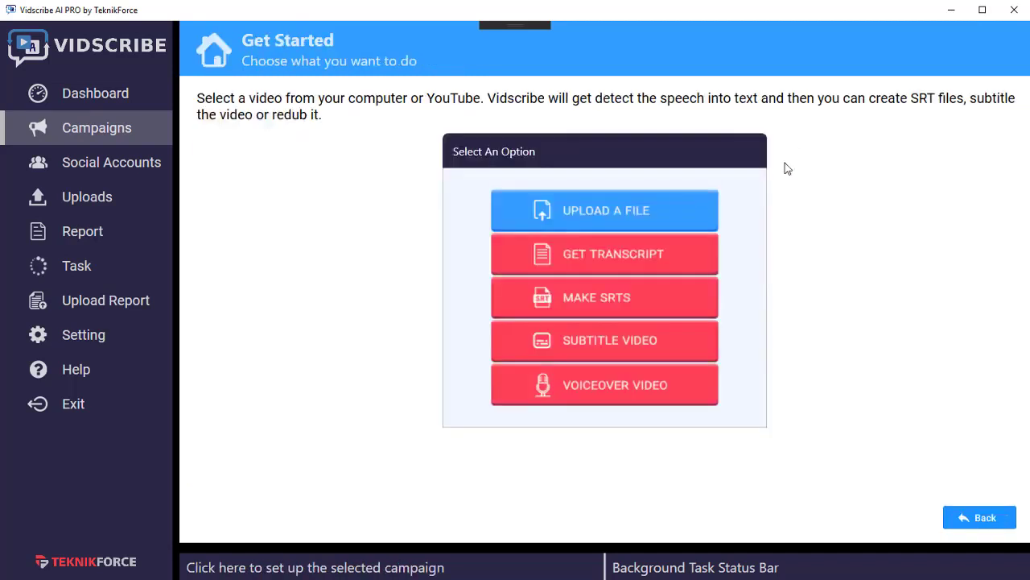
Choose test.mp4 from the computer as the campaign's uploaded video
click(649, 215)
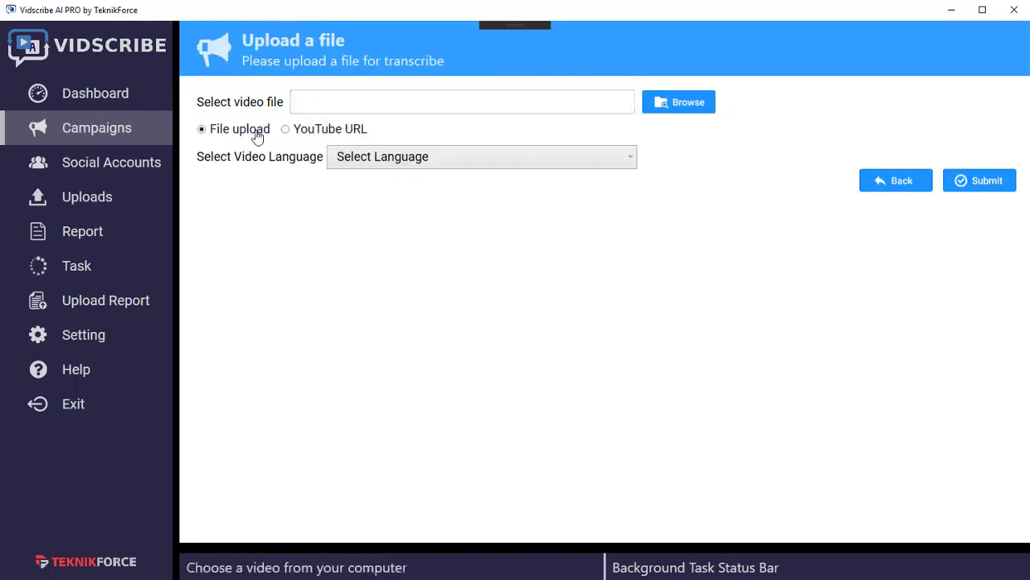
click(364, 132)
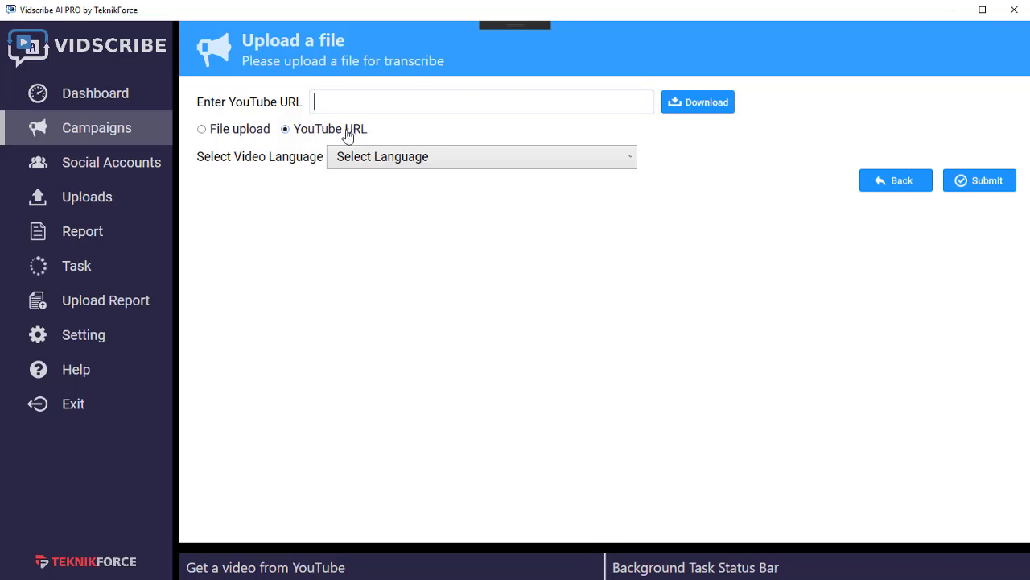
click(247, 140)
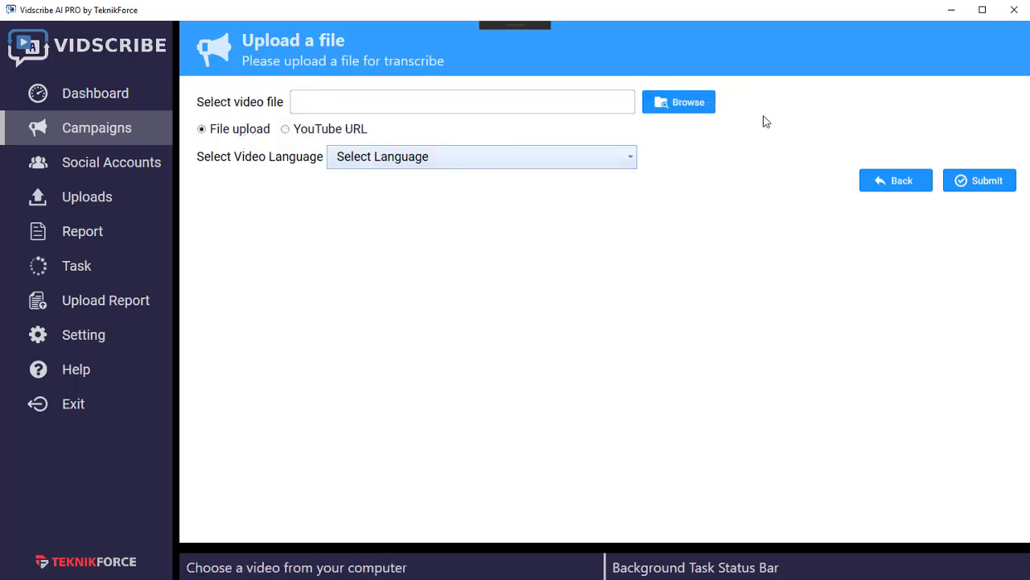
click(658, 103)
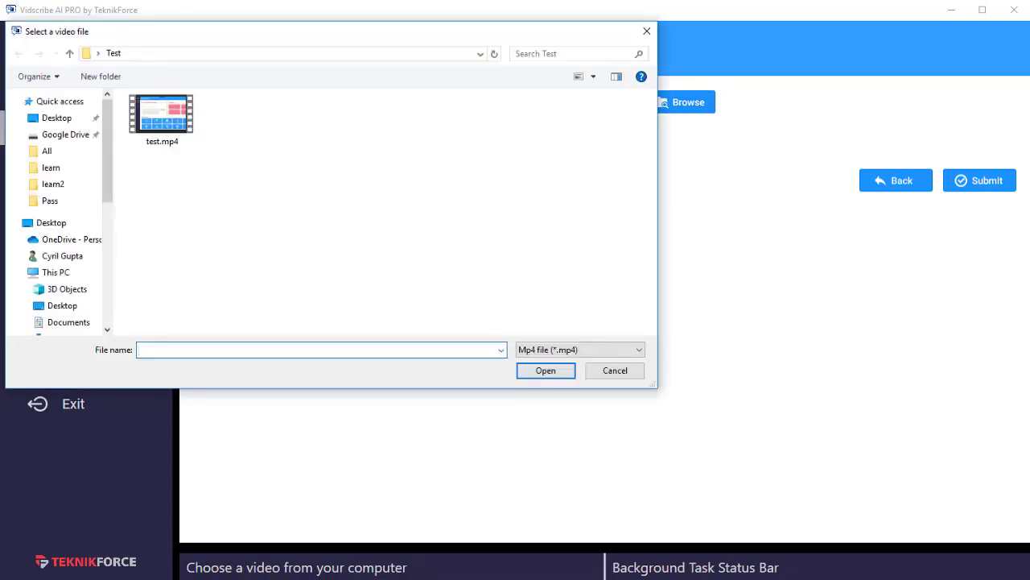
double_click(161, 117)
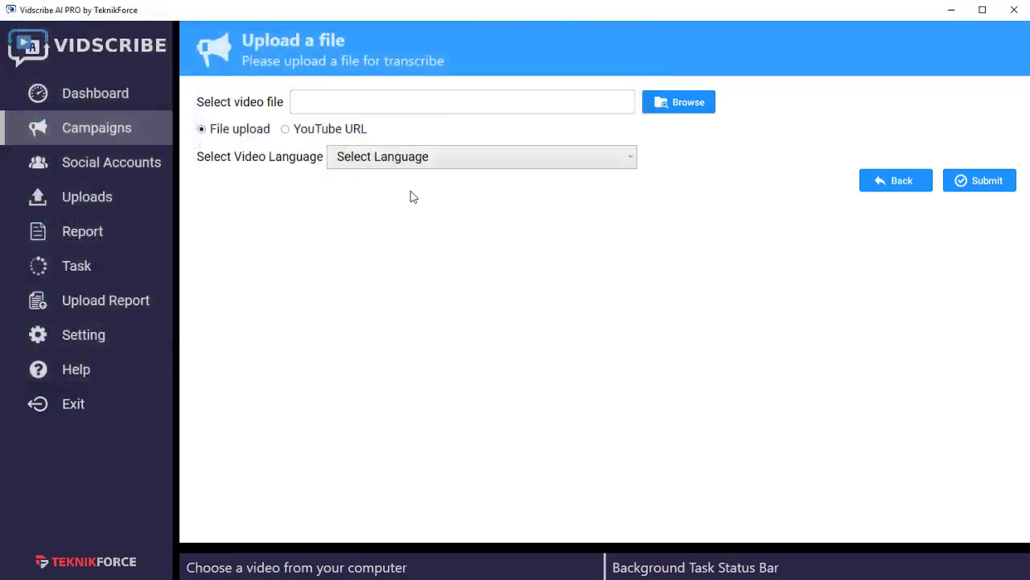
Set the video language to English, US (en-US) and submit the upload
click(426, 161)
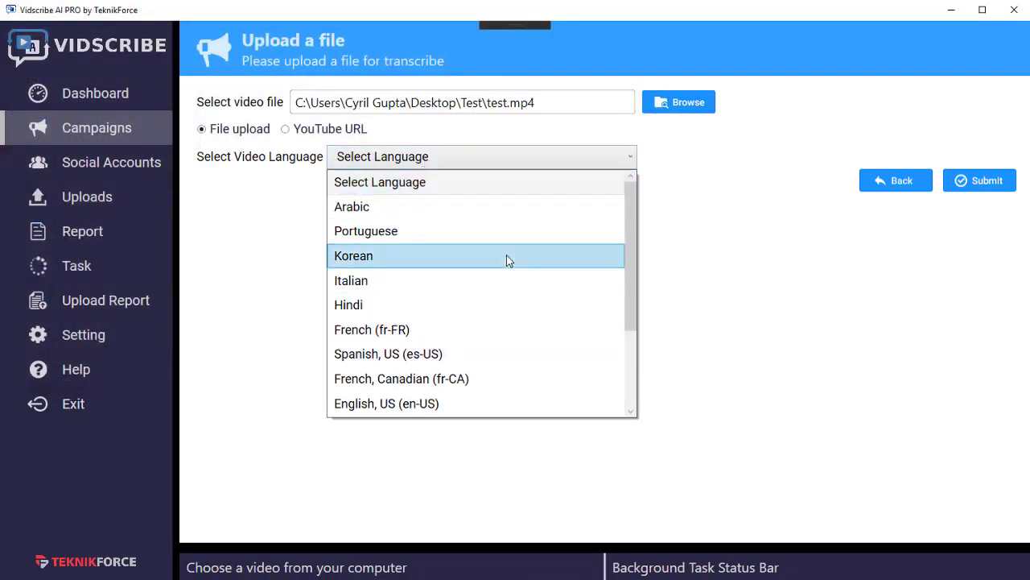
scroll(507, 255, down, 2)
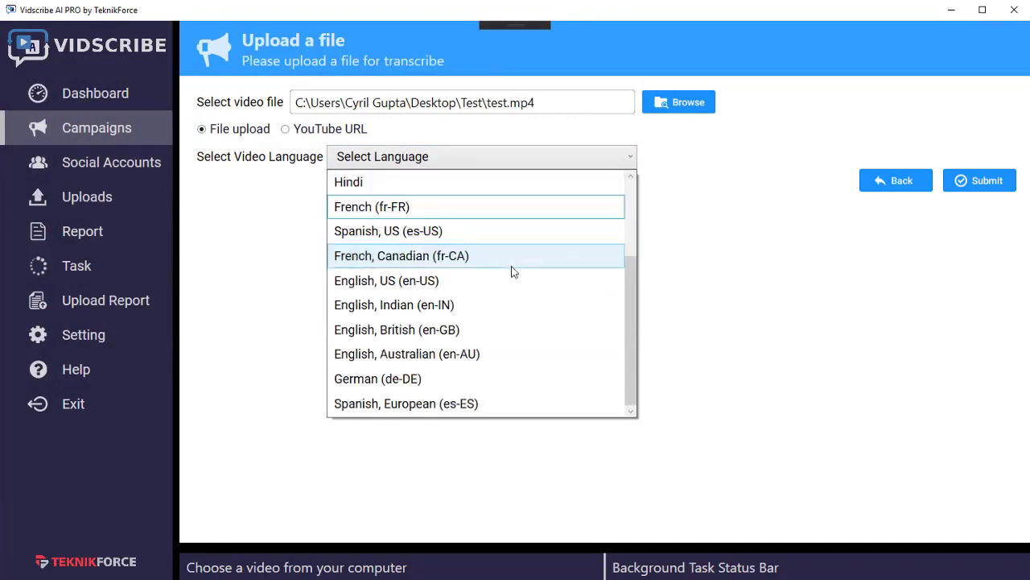
scroll(507, 265, up, 2)
scroll(506, 271, down, 1)
scroll(483, 282, down, 1)
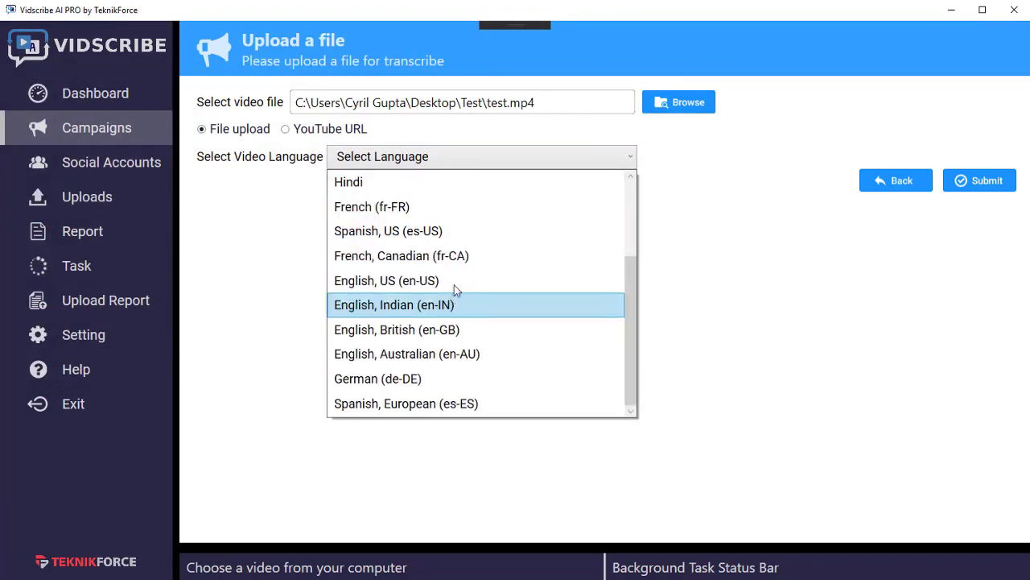
click(502, 284)
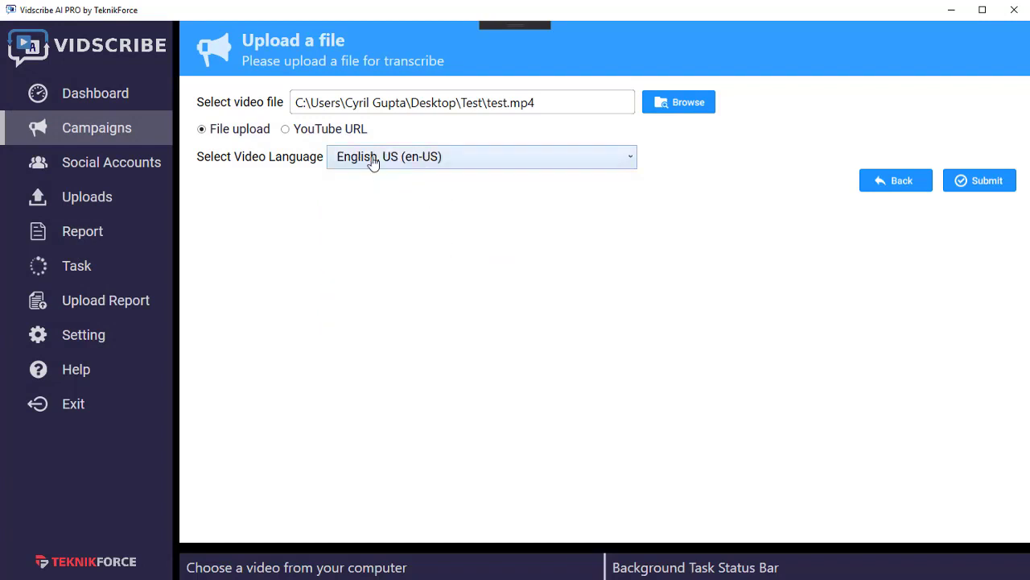
click(953, 190)
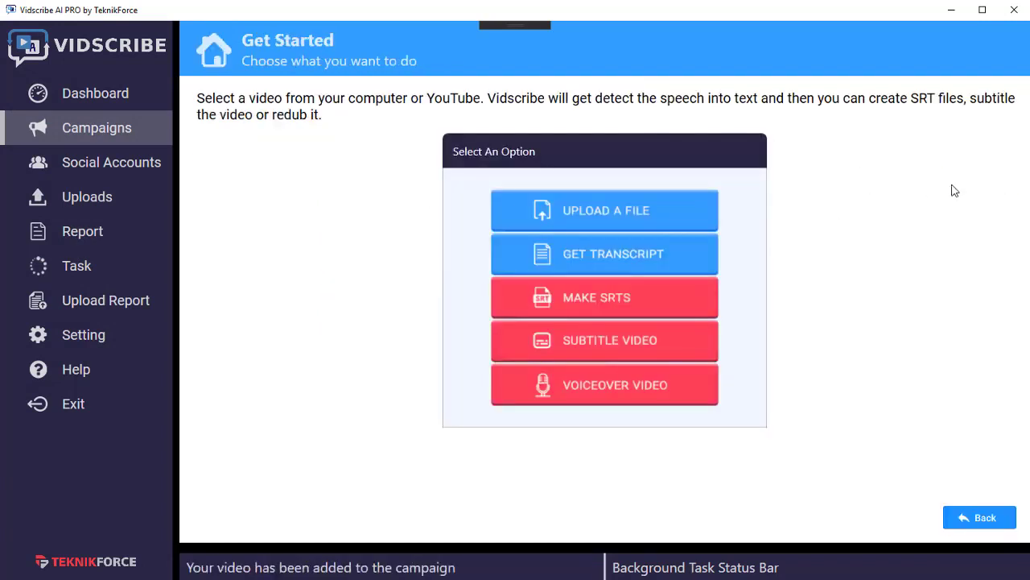
Queue transcript generation for the uploaded test.mp4 video
click(617, 259)
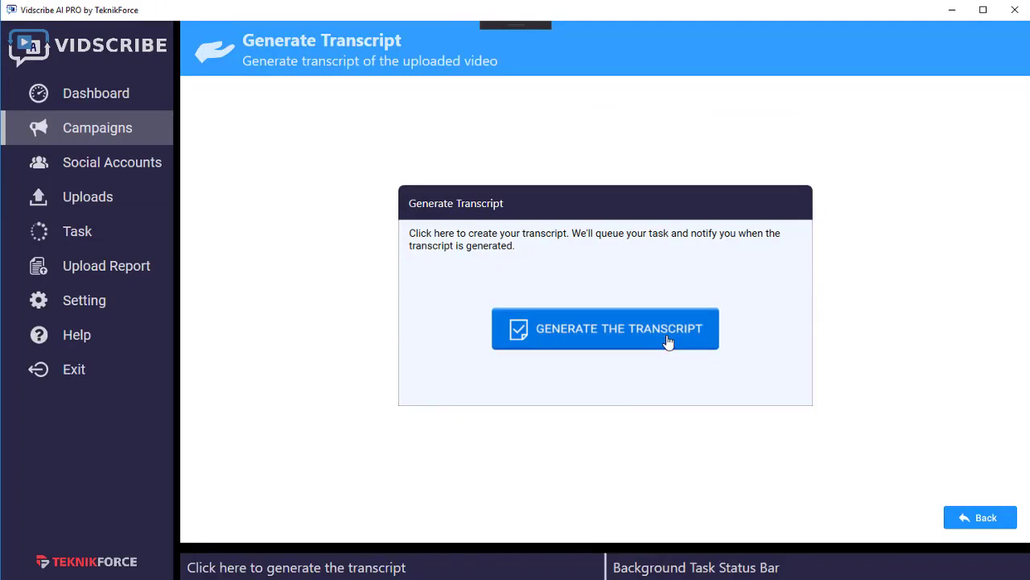
click(668, 342)
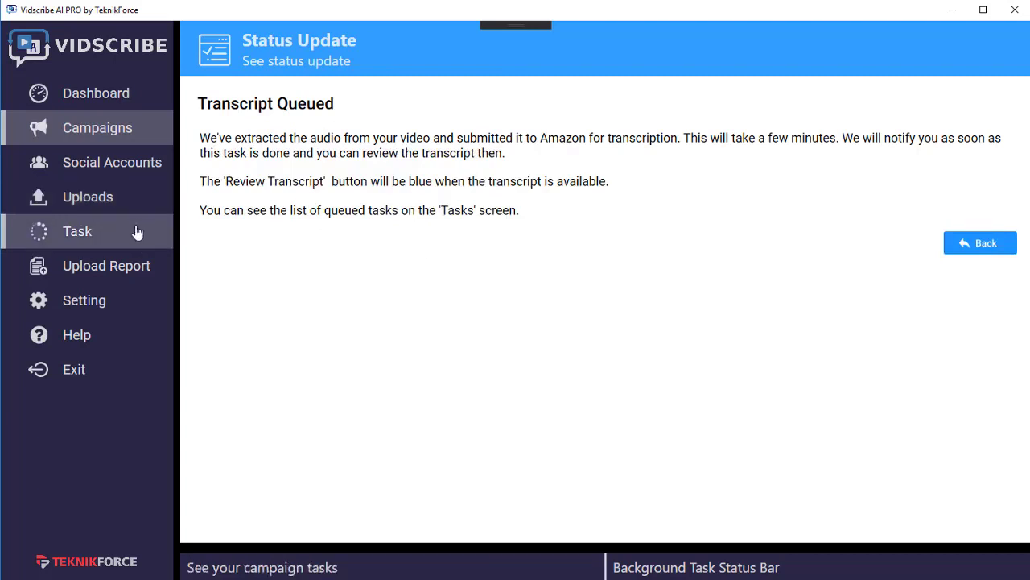
Check the transcription task in Tasks and revisit Video Outreach until transcript review appears
click(137, 232)
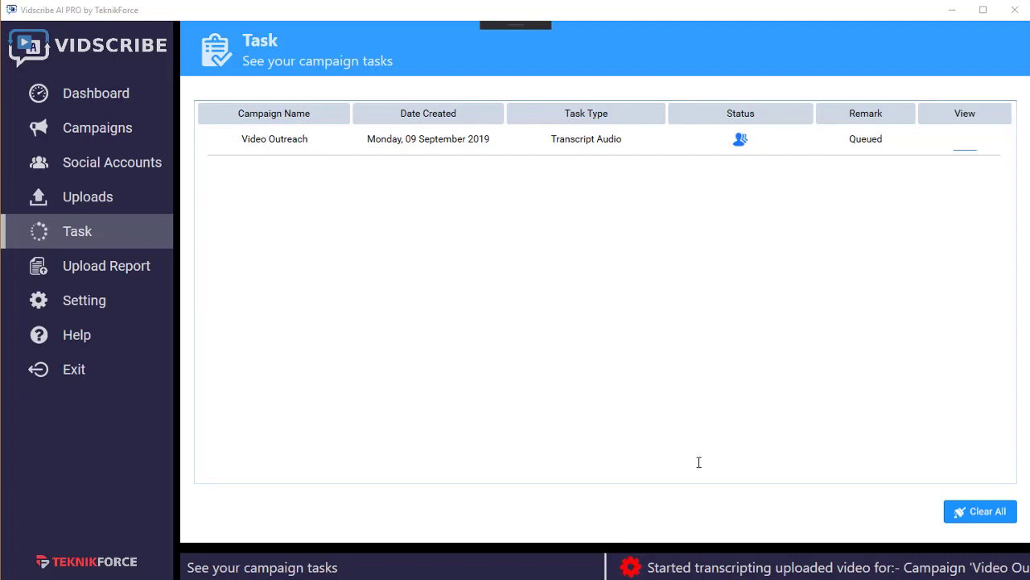
click(101, 133)
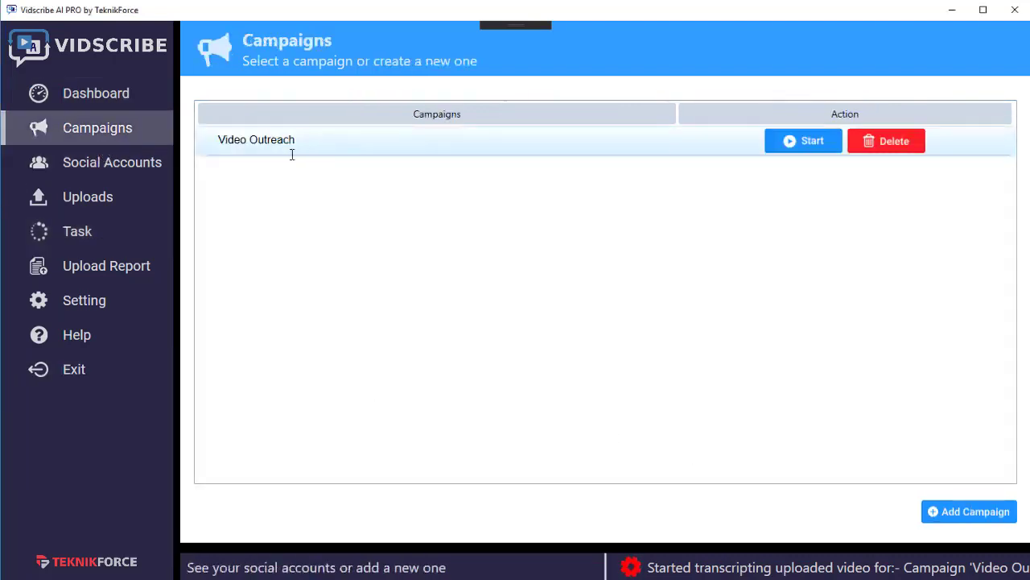
click(803, 141)
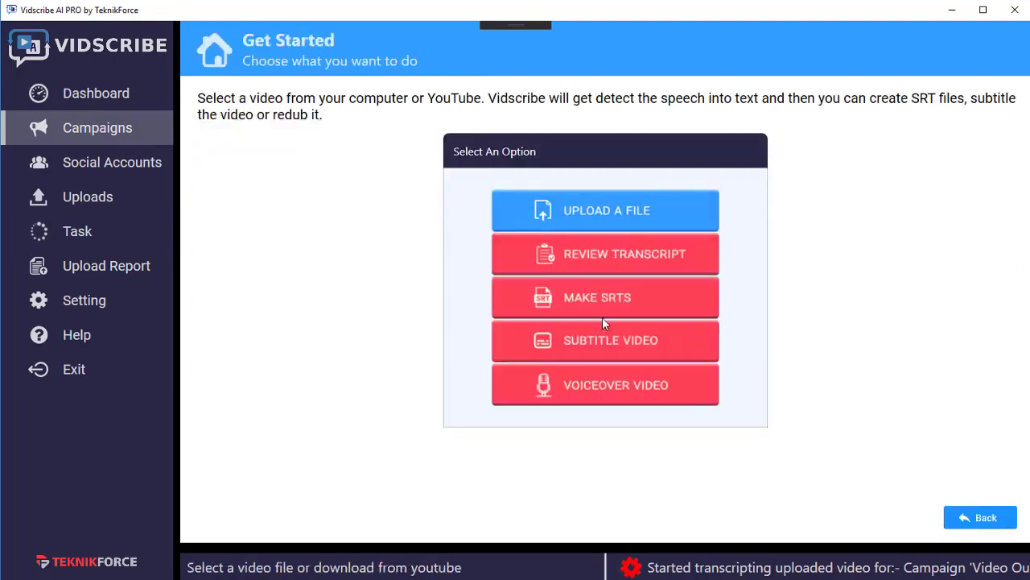
click(137, 239)
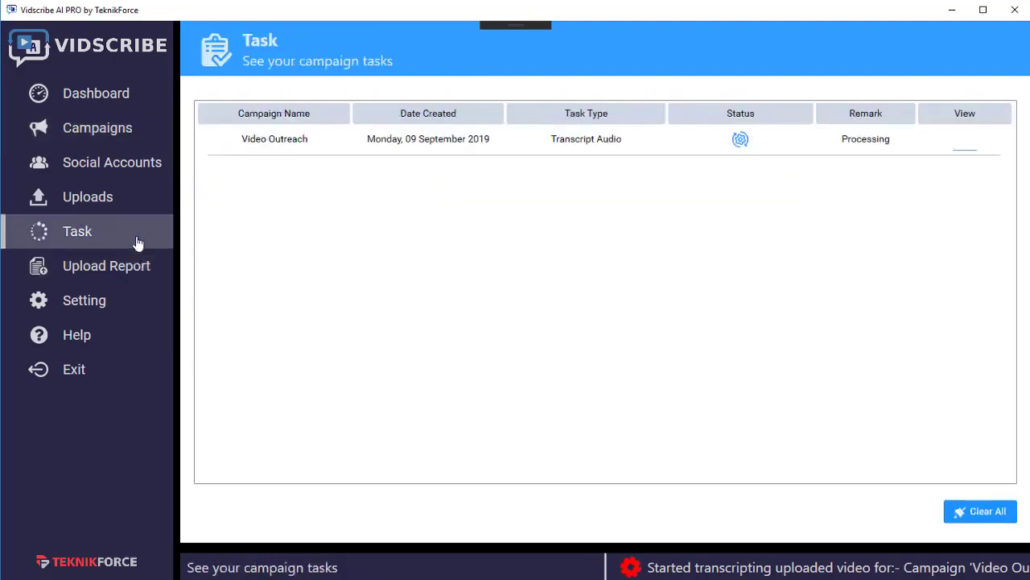
click(132, 135)
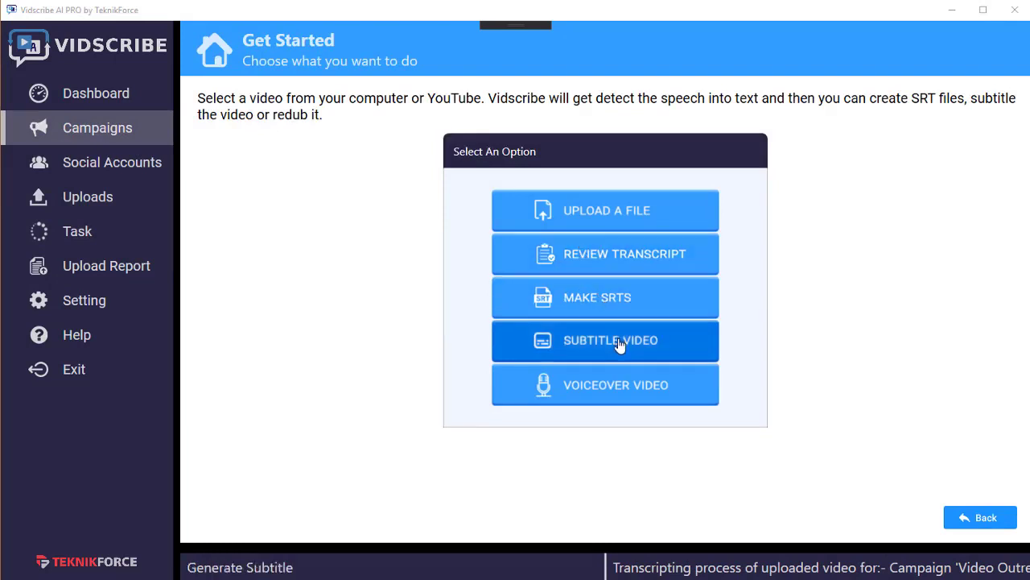
Open the generated Video Outreach transcript for review
click(614, 268)
click(614, 268)
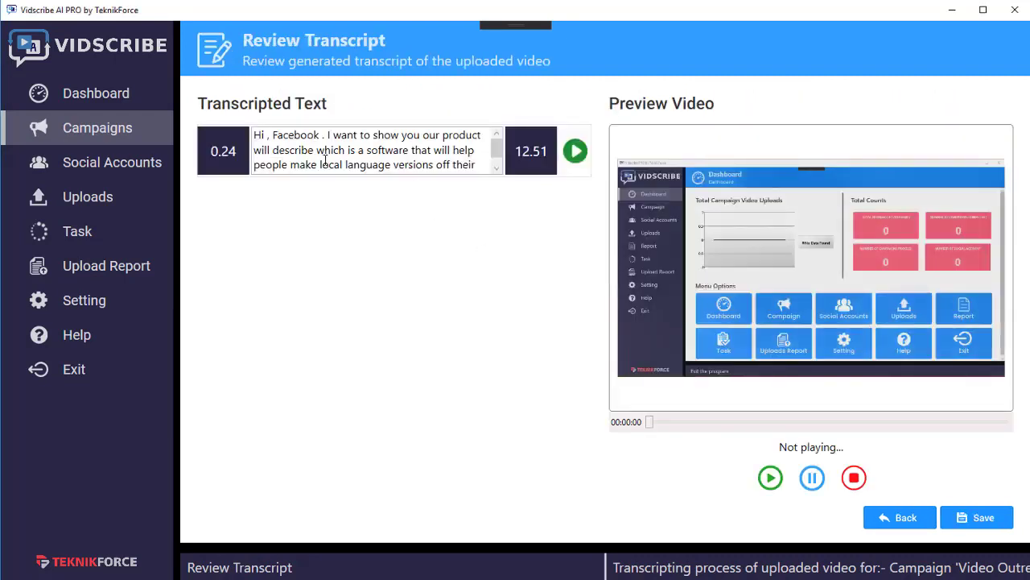
mouse_move(498, 149)
mouse_down()
mouse_move(497, 165)
mouse_move(497, 145)
mouse_up()
drag(258, 148, 448, 193)
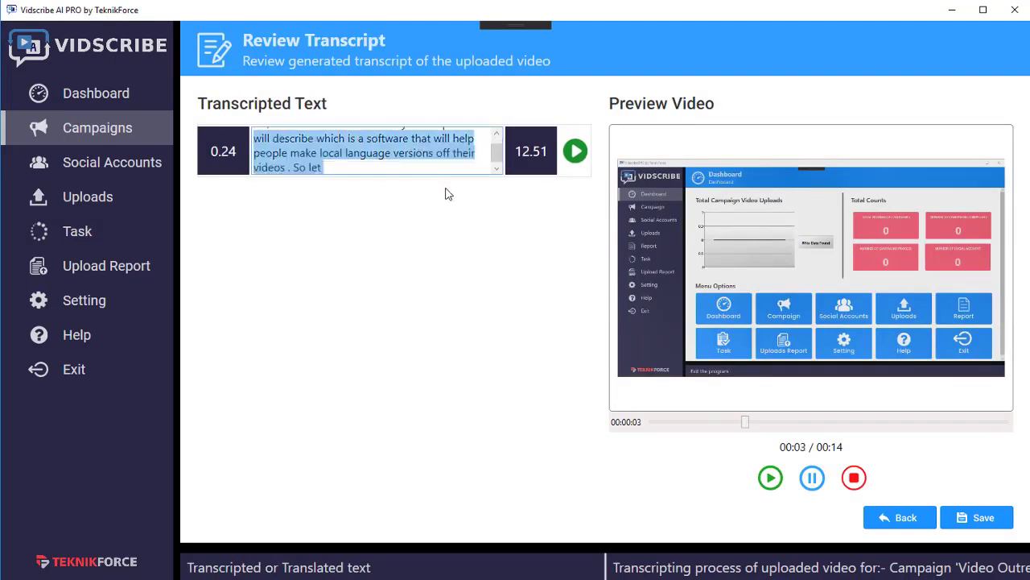
click(365, 164)
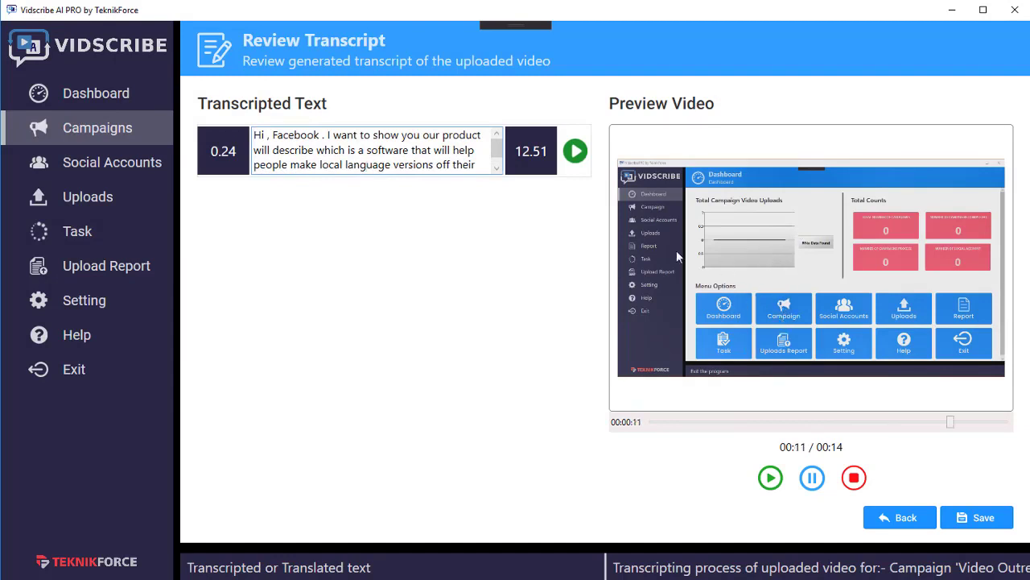
Play the transcript section to preview its caption over the video
click(576, 153)
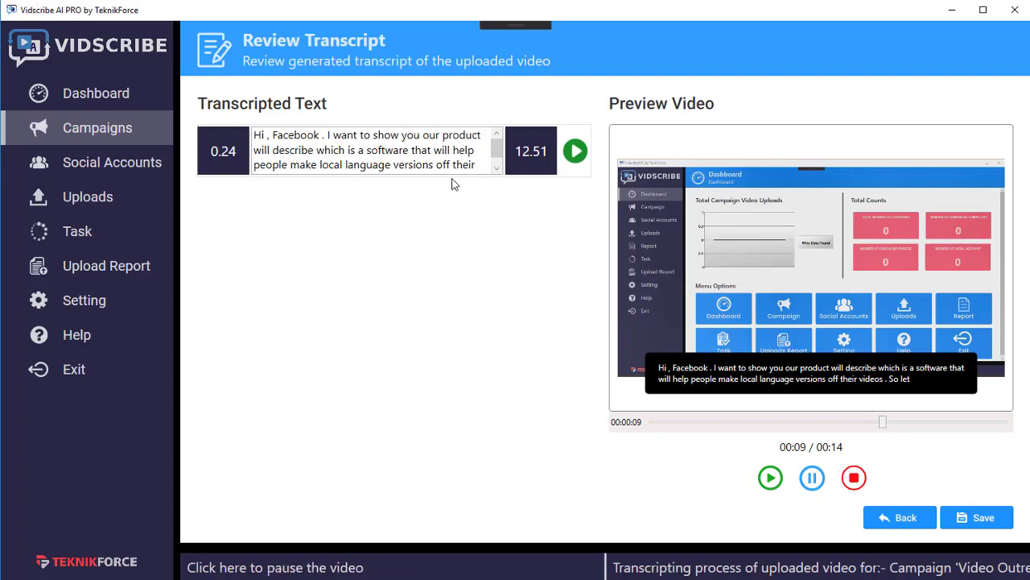
mouse_move(298, 150)
mouse_down()
mouse_move(395, 182)
mouse_move(349, 160)
mouse_up()
click(381, 164)
click(348, 159)
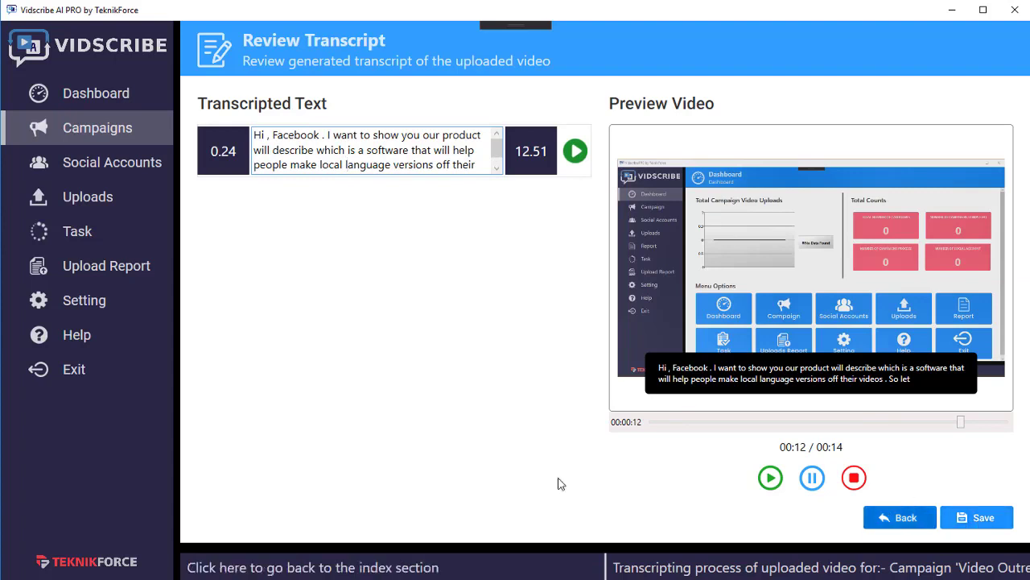
Open the Make SRTs screen for the Video Outreach campaign
click(115, 143)
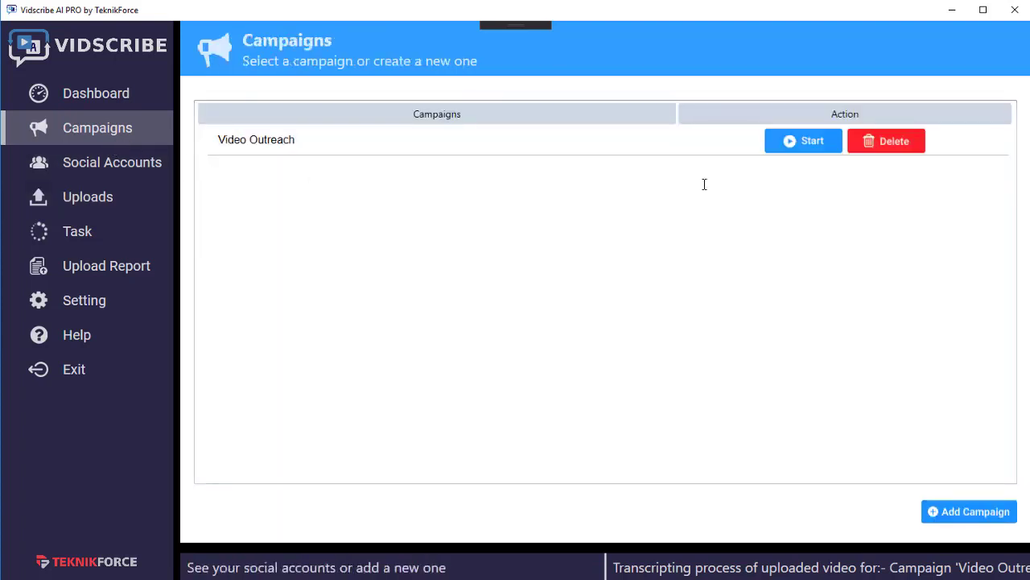
click(801, 142)
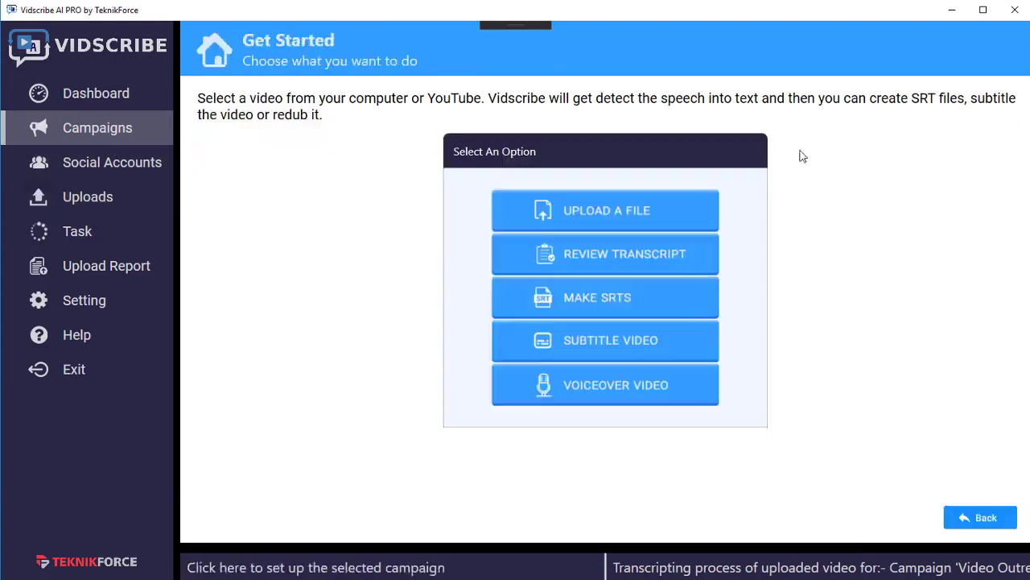
click(603, 302)
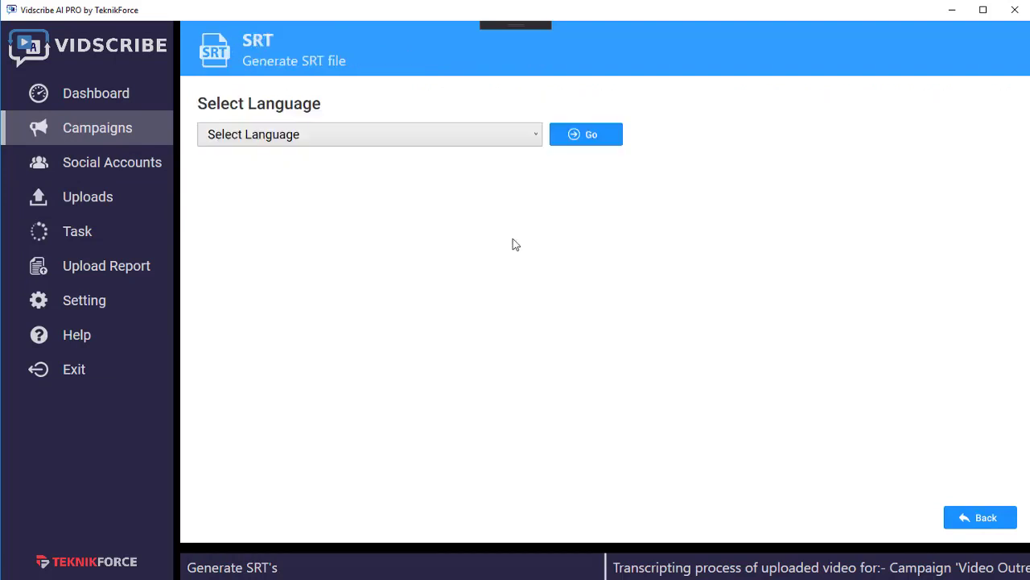
Select Hindi as the SRT translation language
click(449, 134)
scroll(446, 255, down, 5)
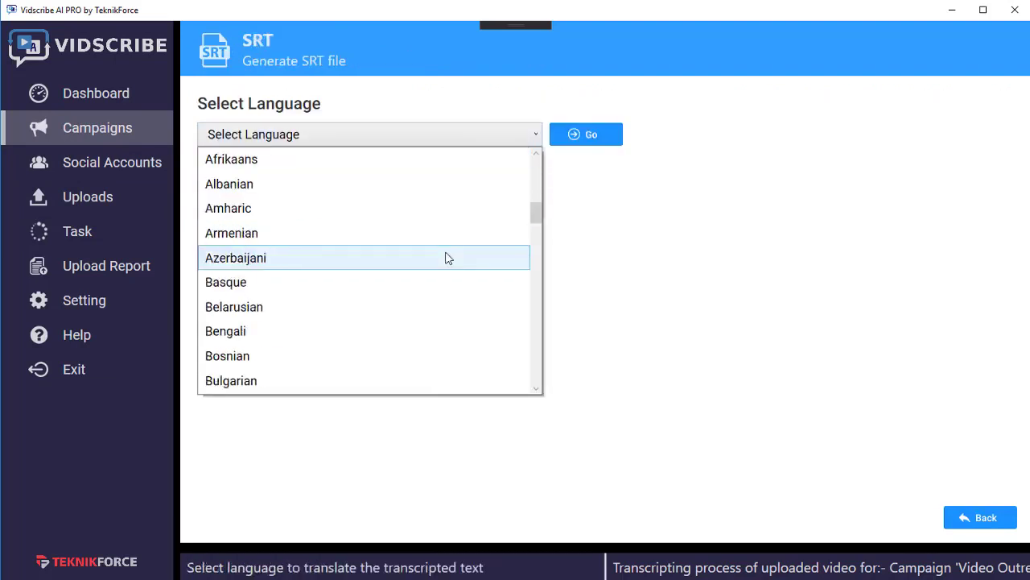
scroll(448, 257, down, 5)
scroll(448, 258, down, 5)
scroll(449, 258, up, 13)
scroll(451, 258, up, 4)
scroll(453, 255, down, 4)
scroll(453, 255, down, 7)
scroll(453, 255, up, 11)
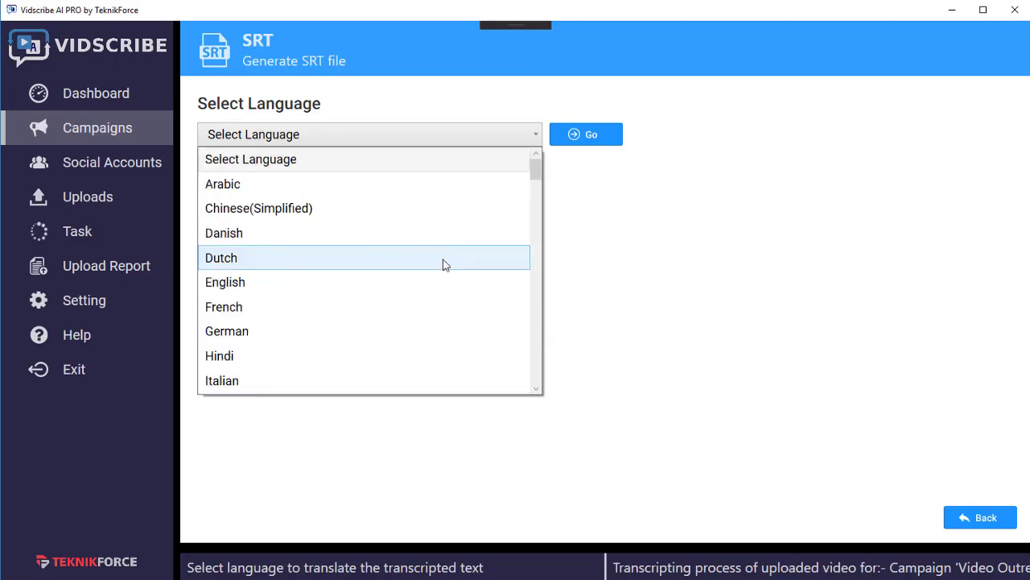
scroll(370, 267, down, 1)
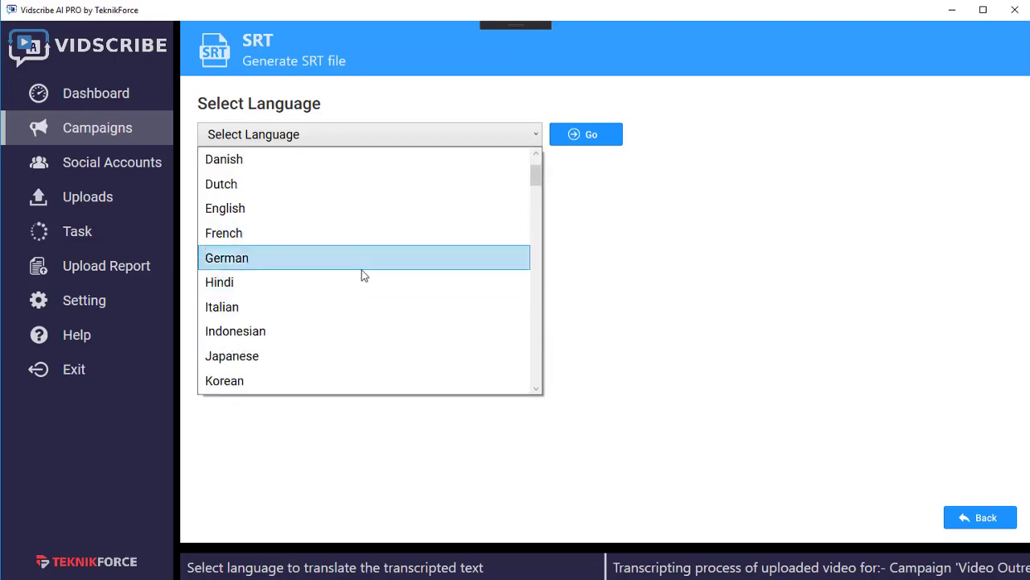
click(362, 282)
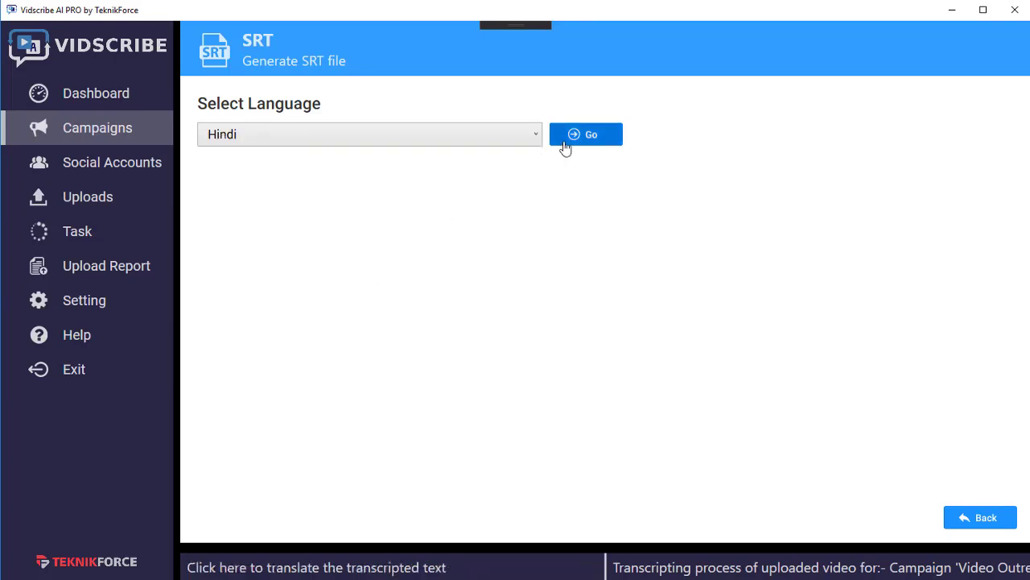
Translate the transcript into Hindi and save the translation
click(565, 137)
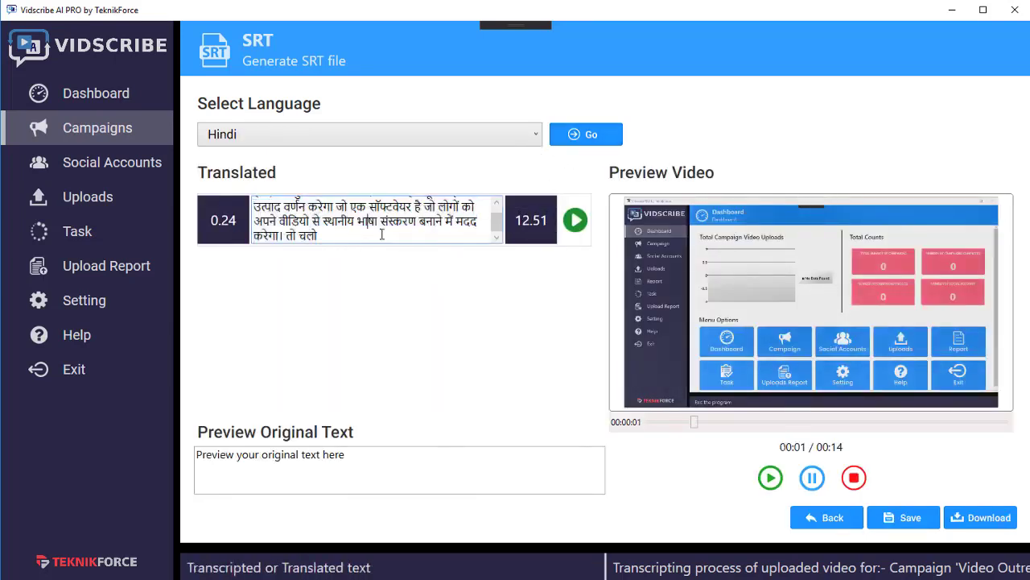
drag(396, 253, 415, 355)
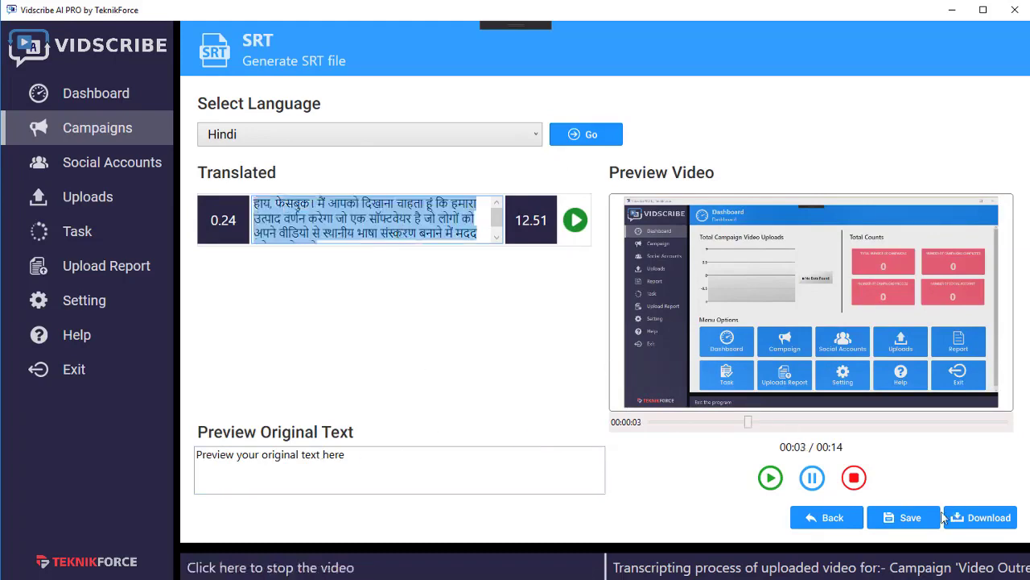
click(901, 521)
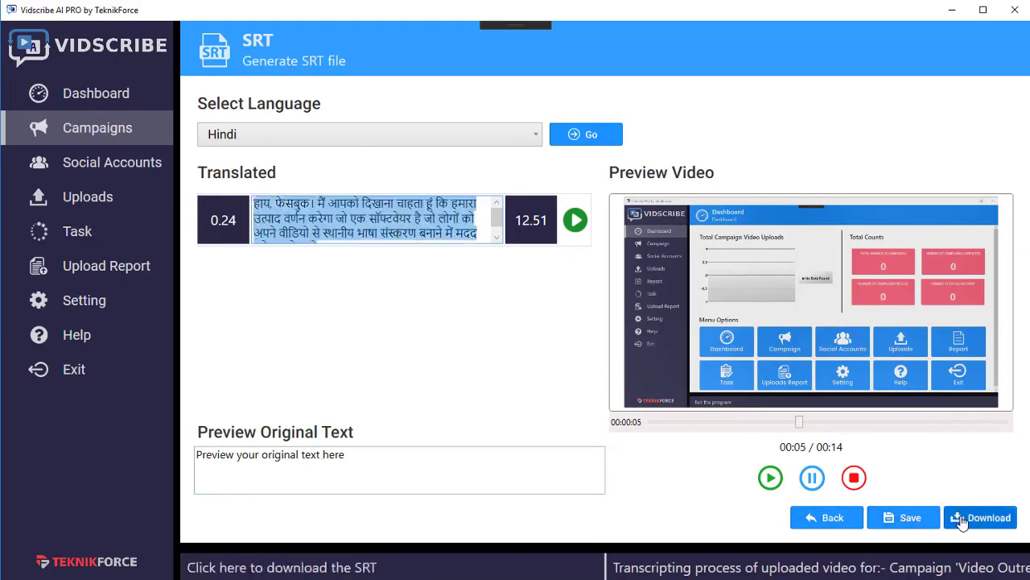
Start the Hindi SRT download, cancel the save dialog, and go back to campaign options
click(956, 517)
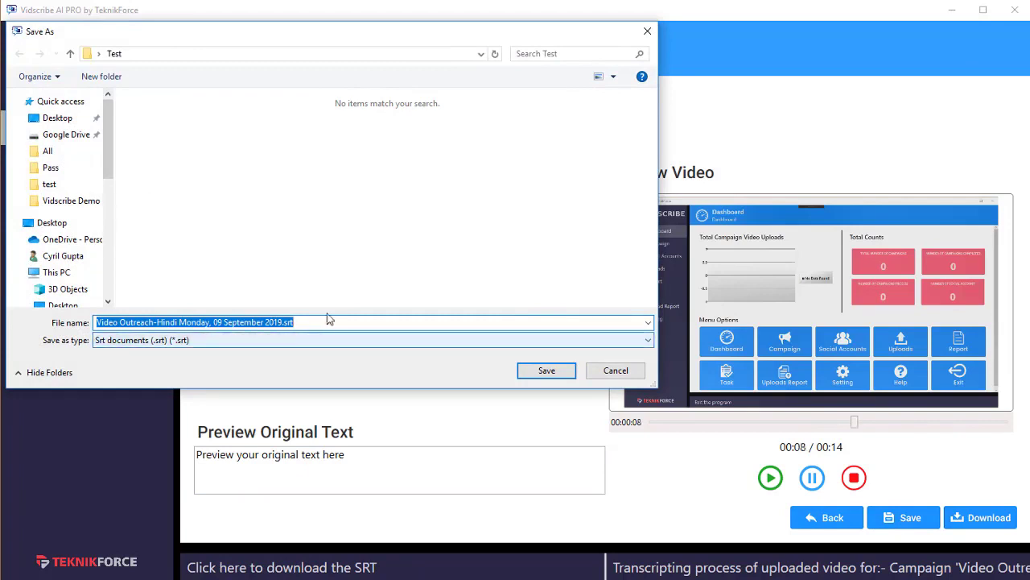
drag(394, 36, 484, 74)
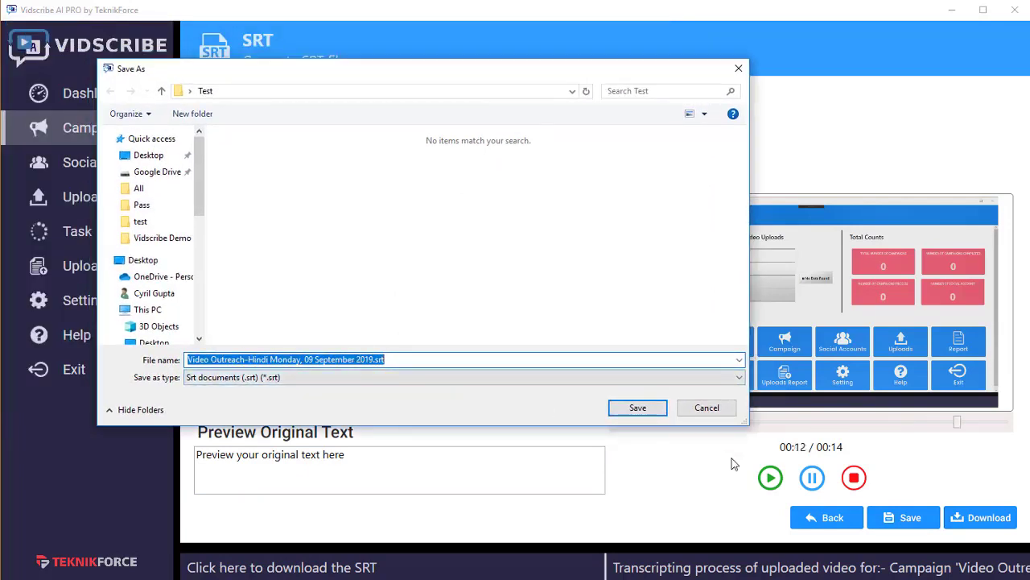
click(707, 407)
drag(322, 222, 424, 251)
click(826, 518)
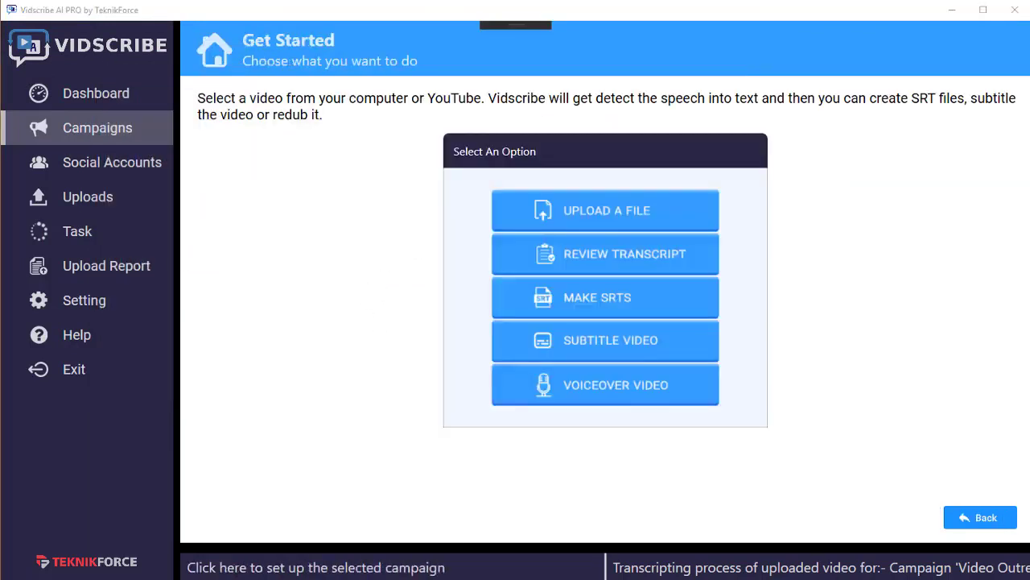
Open the Subtitle Video tools and select the Hindi subtitle text
click(600, 353)
drag(288, 245, 435, 266)
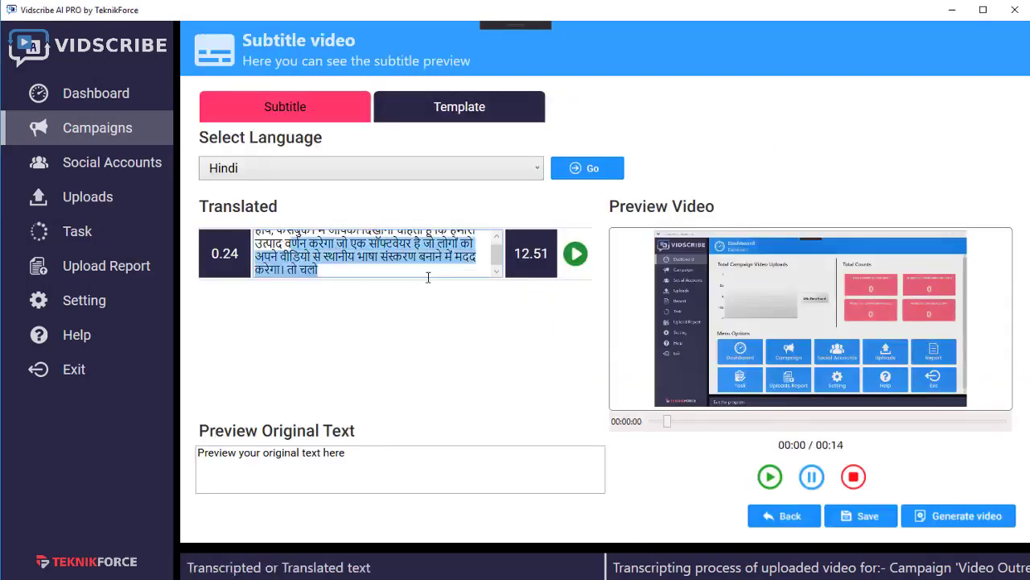
key(shift+Up)
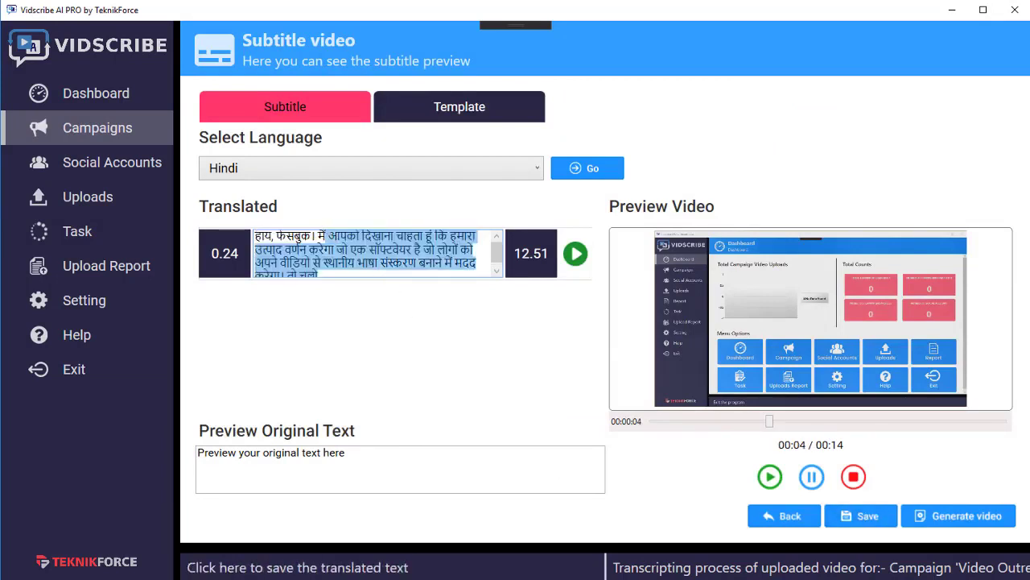
Translate the subtitle text into Italian
click(475, 173)
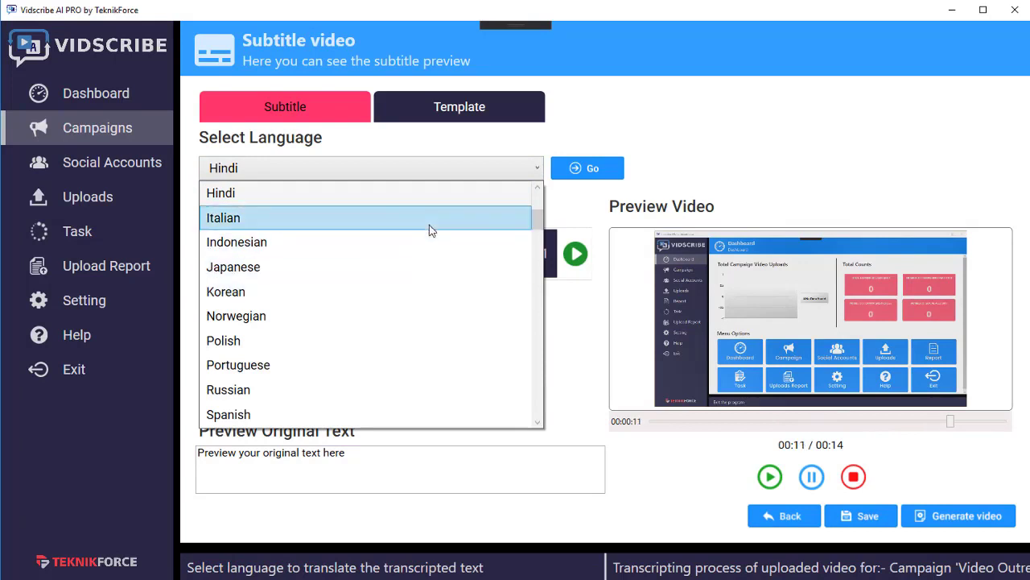
click(429, 225)
click(564, 177)
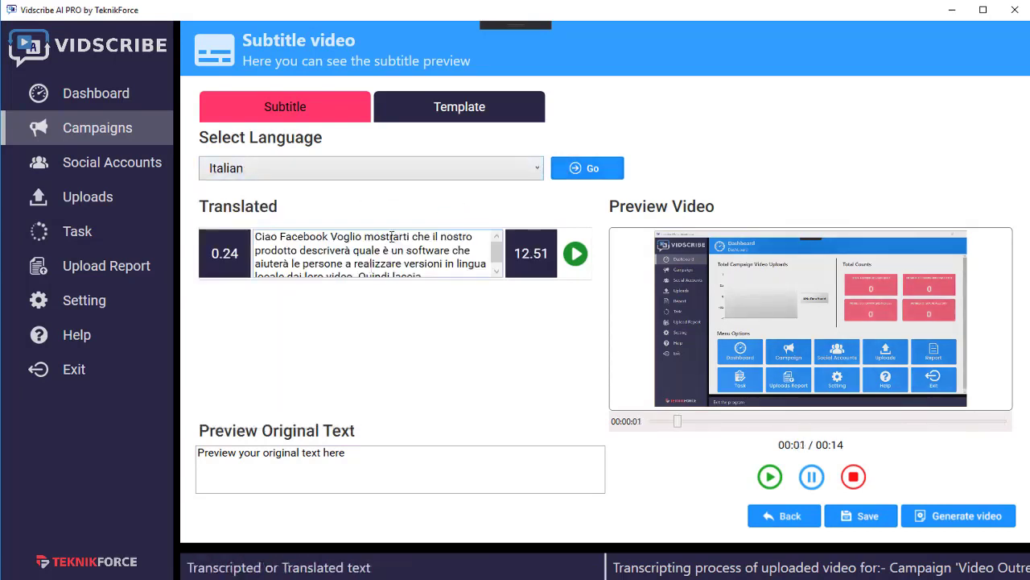
drag(456, 264, 455, 283)
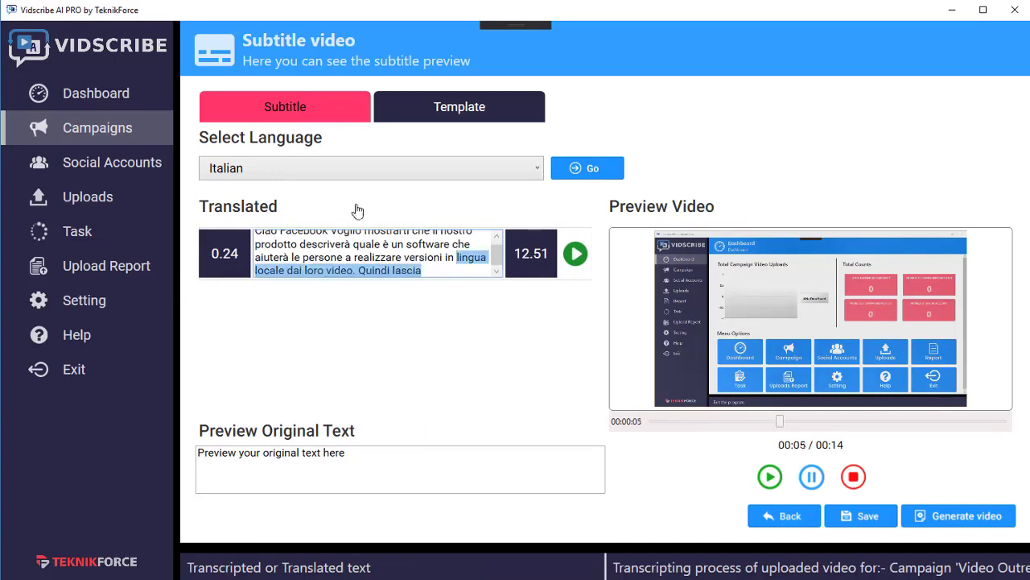
click(427, 171)
Retranslate subtitles to Hindi, play the section, and preview its original English text
scroll(302, 257, up, 1)
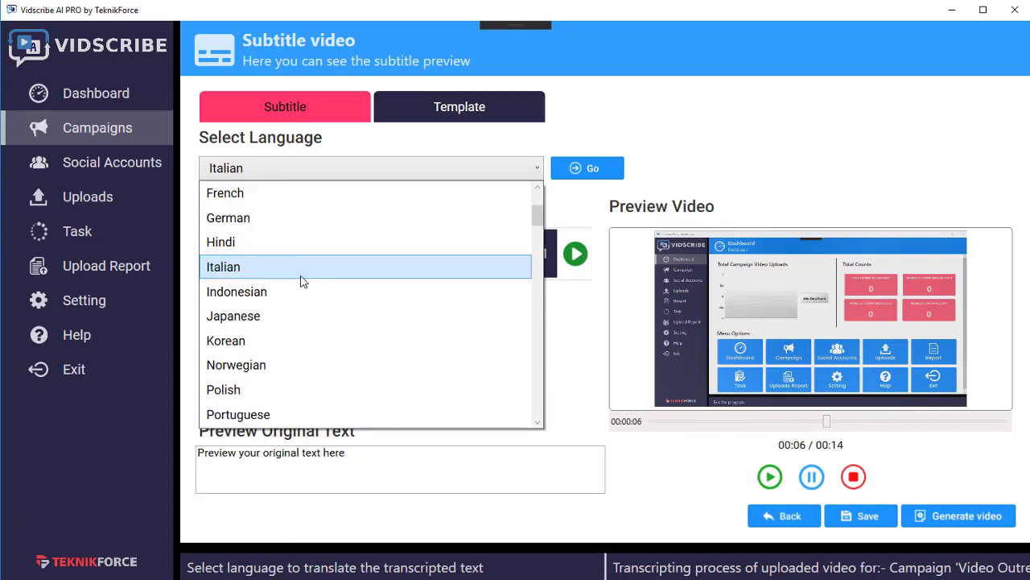
click(290, 241)
click(568, 170)
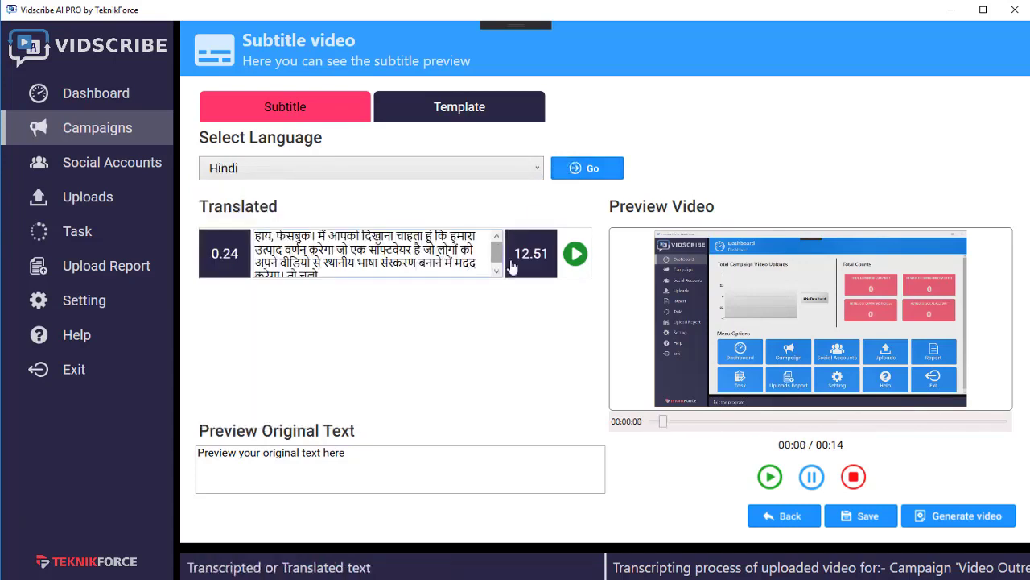
click(573, 258)
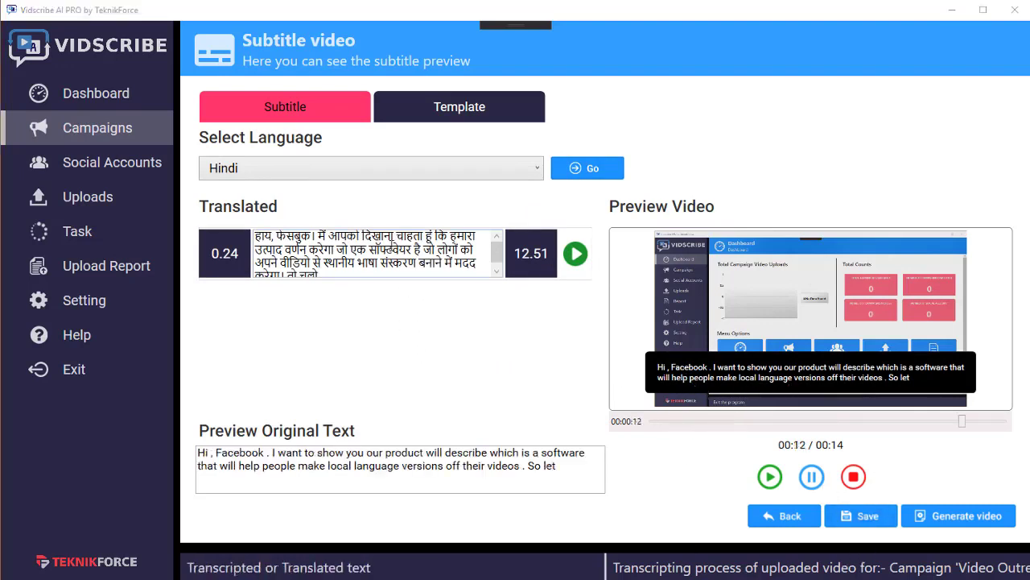
double_click(392, 250)
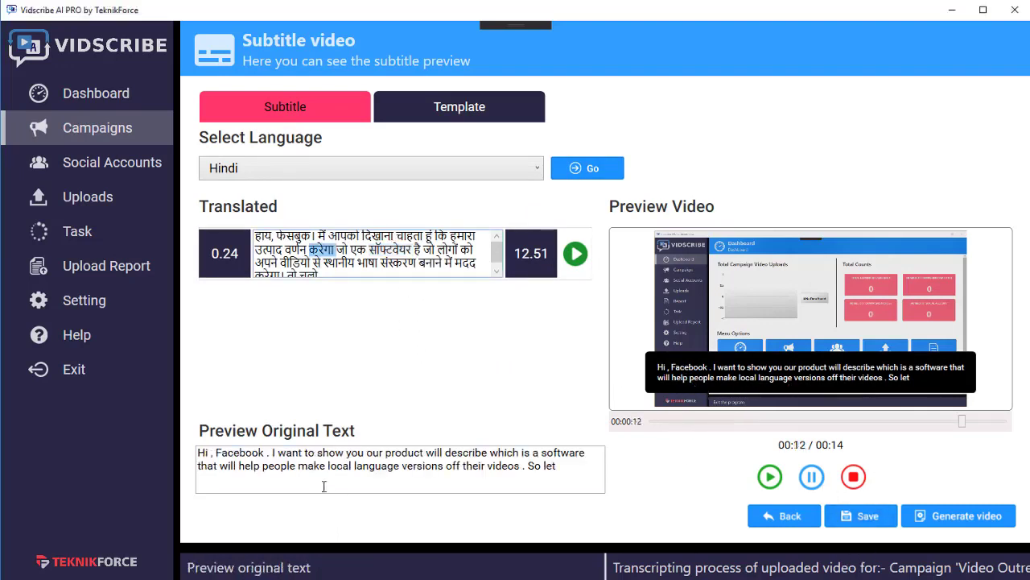
drag(317, 453, 322, 465)
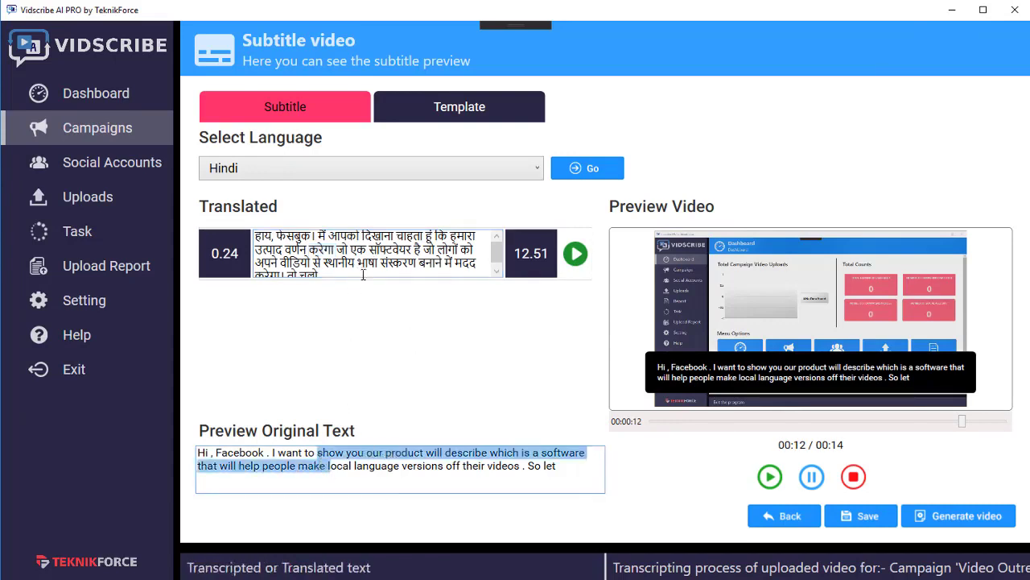
Set the caption font to size 22 Comic Sans MS
click(448, 108)
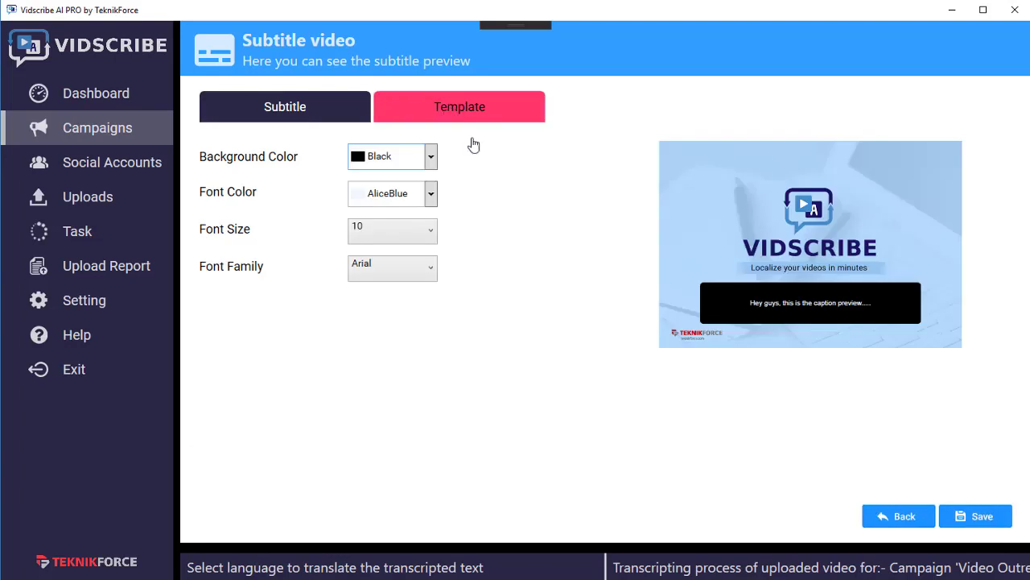
click(415, 231)
click(391, 440)
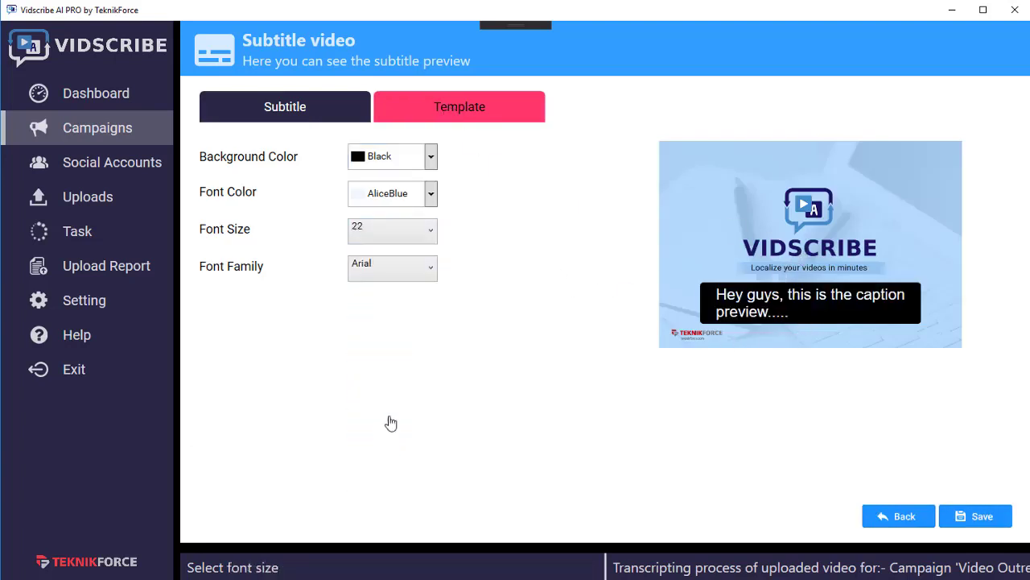
click(387, 272)
click(396, 373)
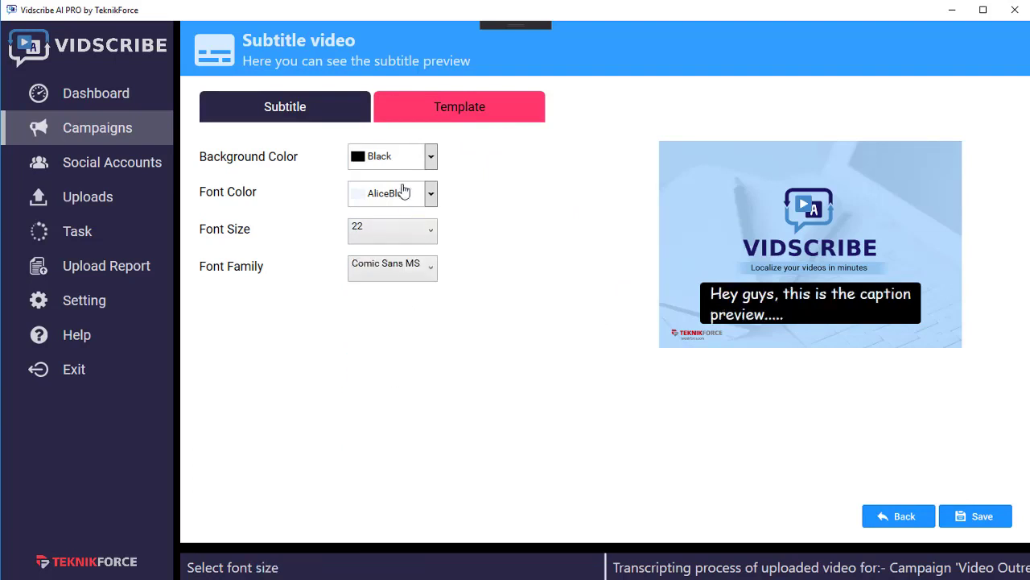
Give the captions a DarkBlue background and save the subtitle template
click(403, 156)
click(406, 264)
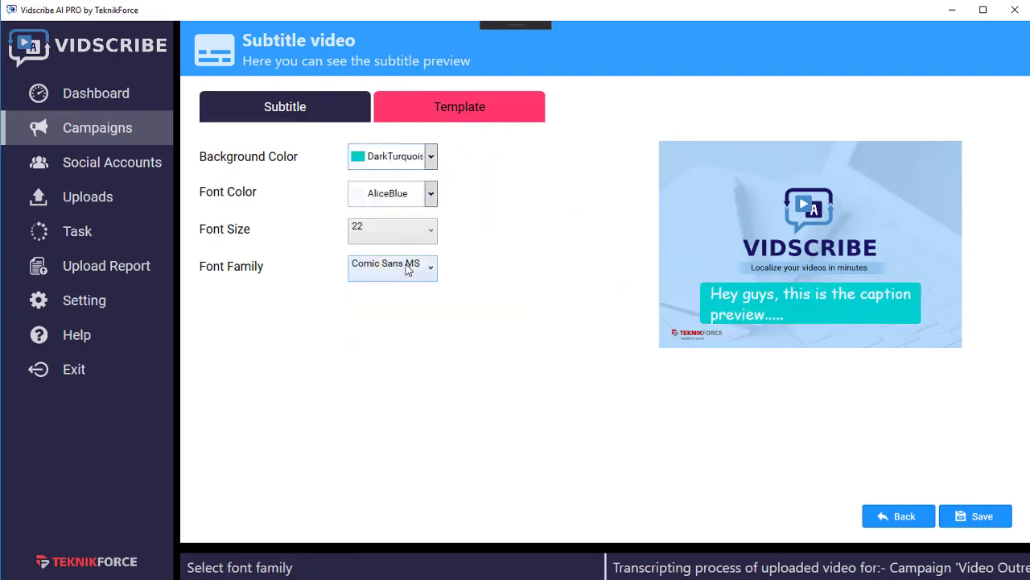
click(412, 161)
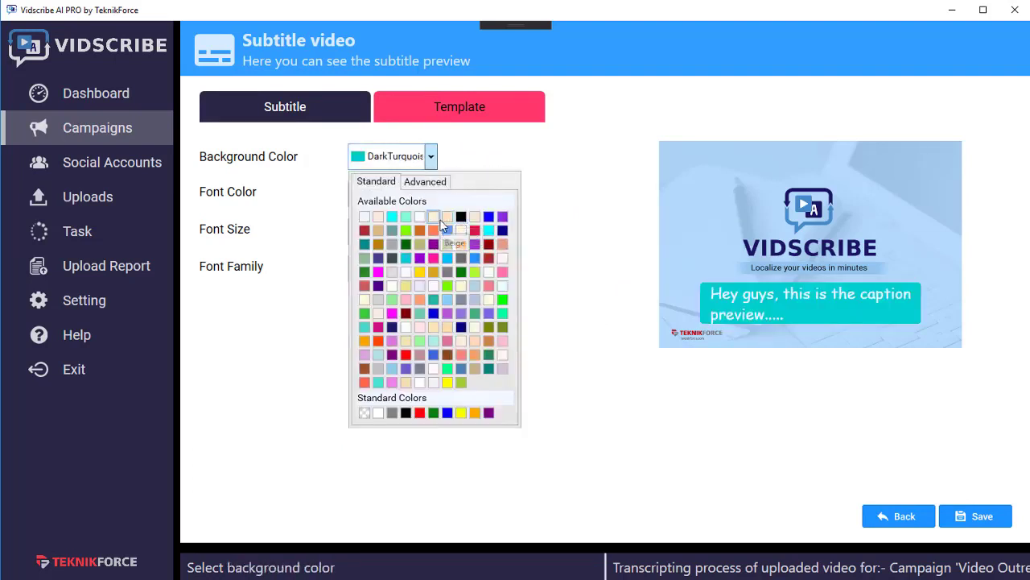
click(434, 217)
click(430, 157)
click(504, 231)
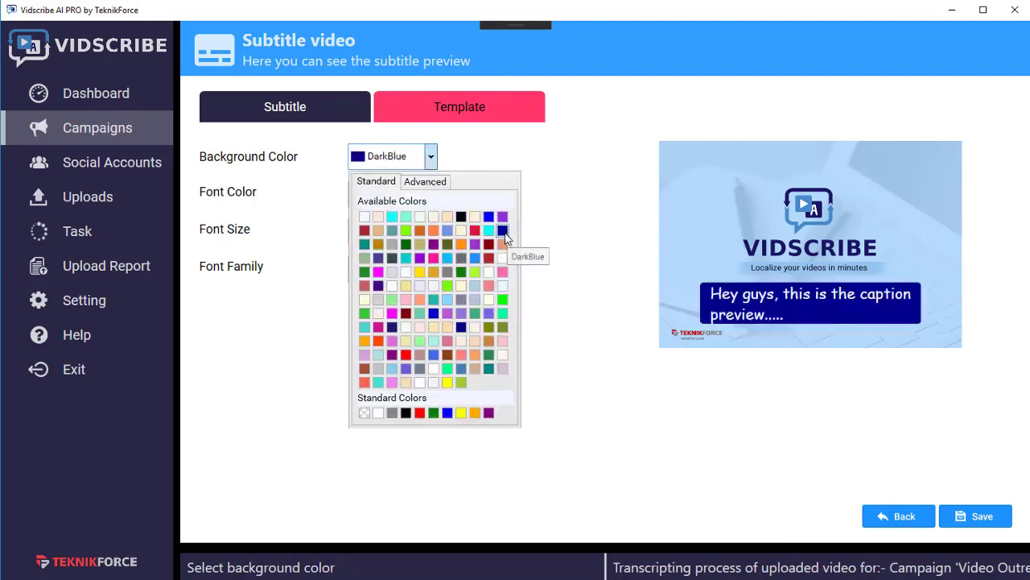
click(964, 519)
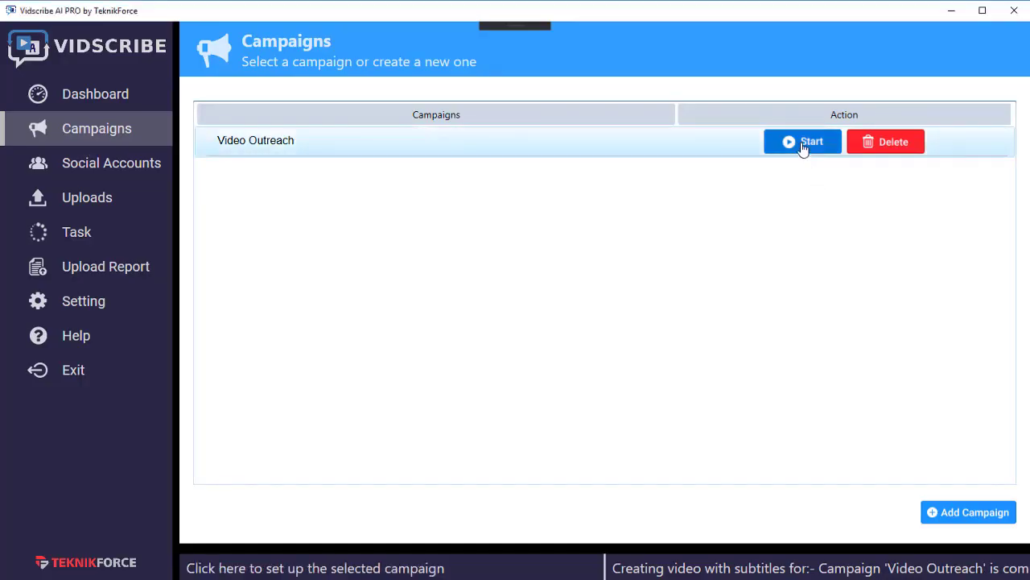
Start Video Outreach as a voice-over video, keeping Hindi as the translation language
click(803, 145)
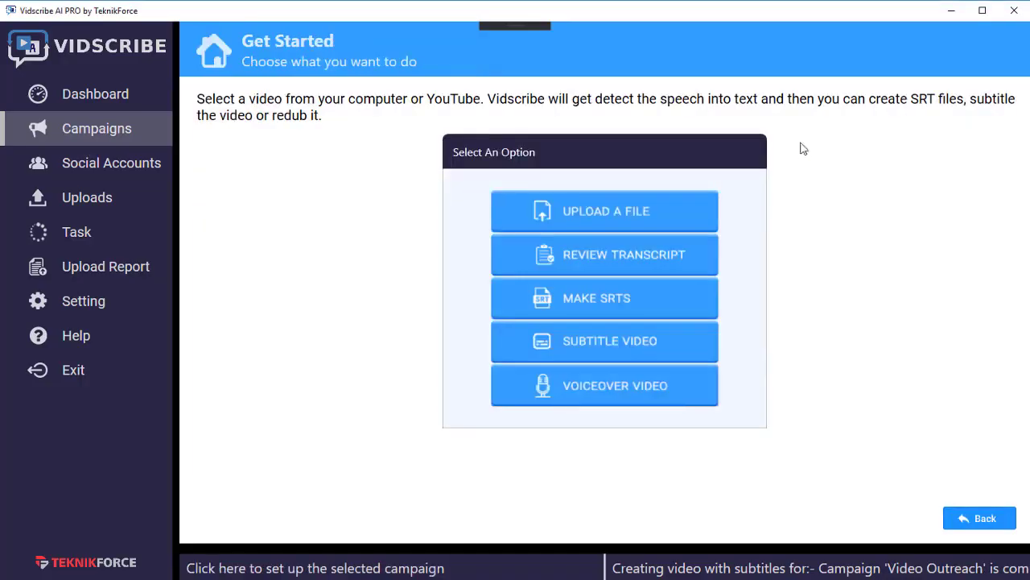
click(646, 400)
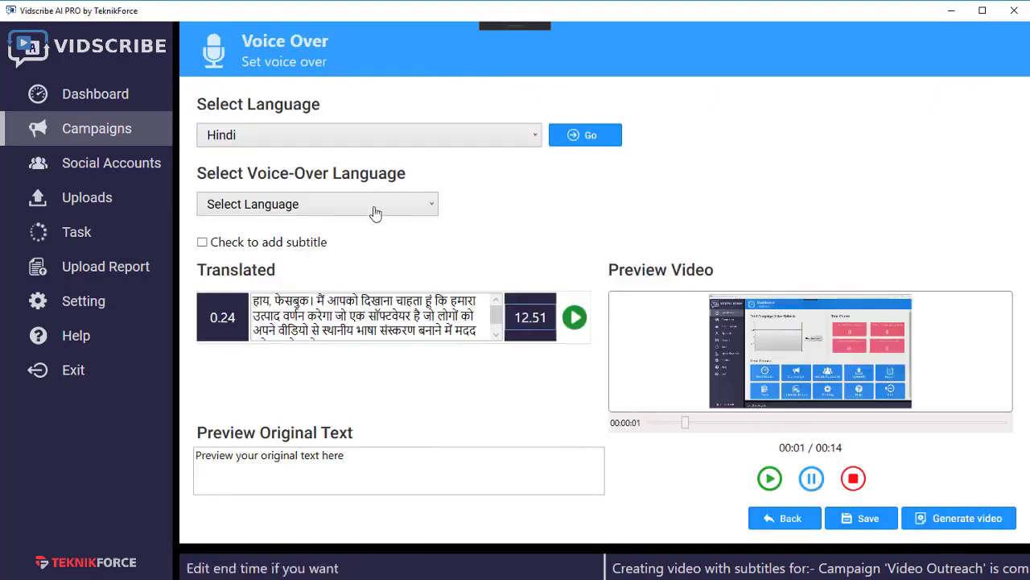
click(369, 143)
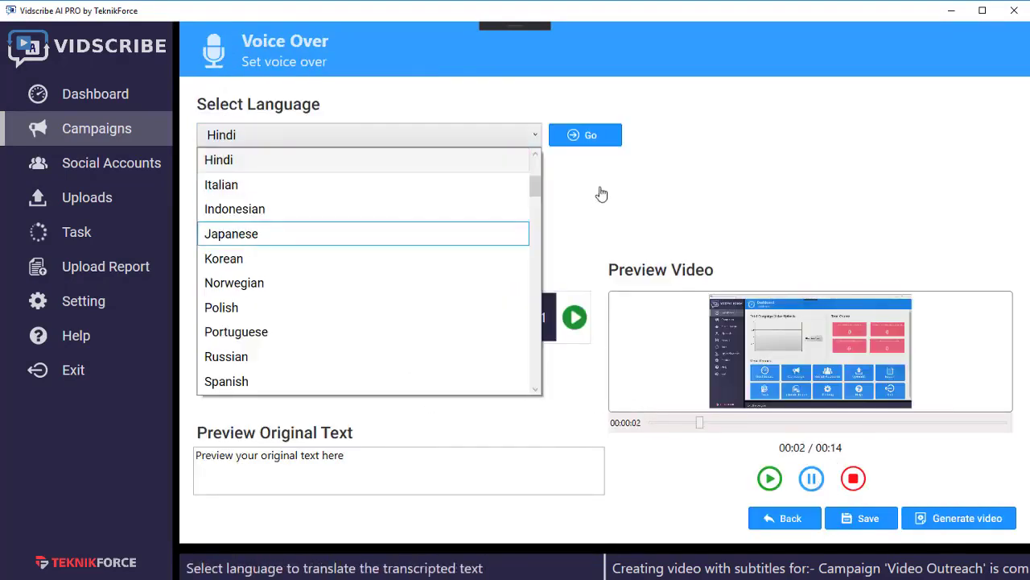
click(564, 193)
Browse the voice-over language list to find Hindi (hi-IN)
click(415, 208)
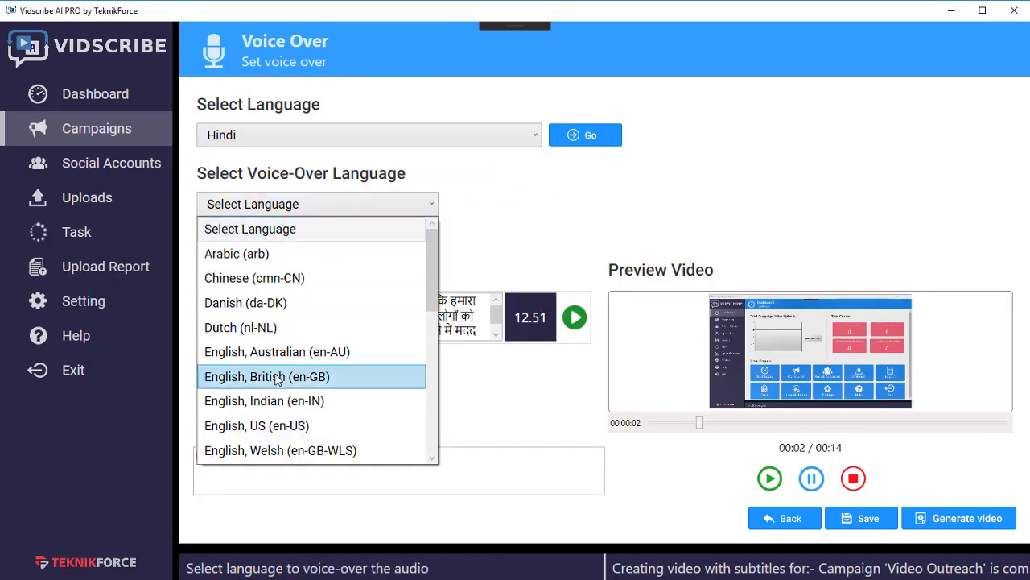
scroll(306, 358, down, 3)
scroll(312, 362, down, 2)
scroll(311, 359, down, 1)
scroll(311, 359, up, 3)
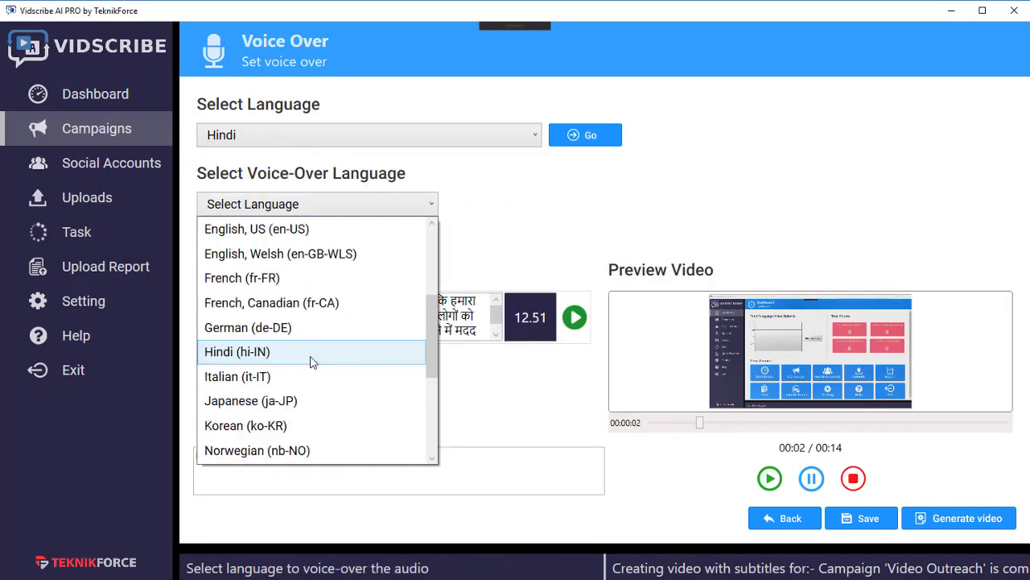
scroll(290, 366, up, 1)
Choose Hindi (hi-IN) with the Aditi female voice, then try Russian (ru-RU) voice-over
click(273, 423)
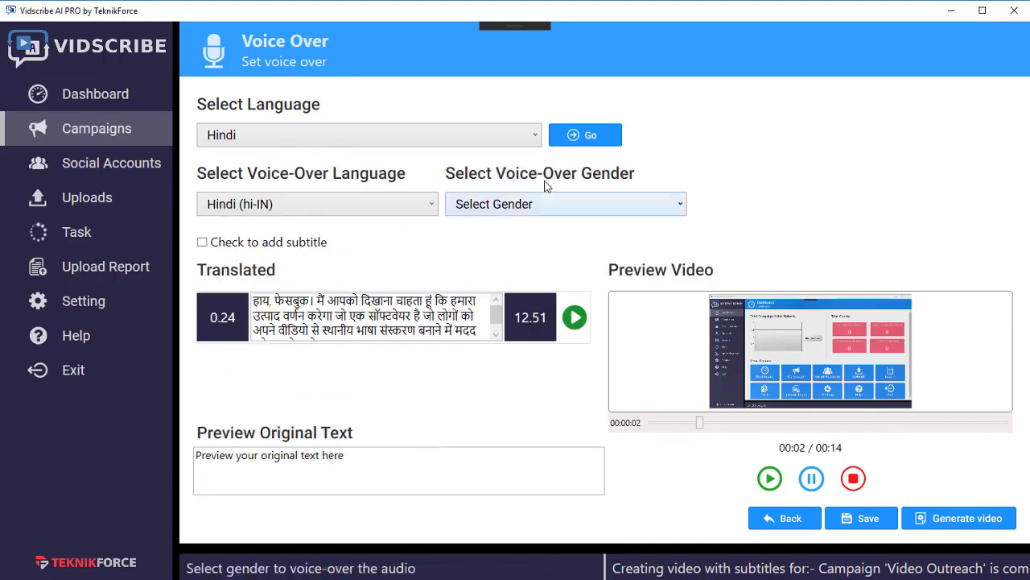
click(549, 208)
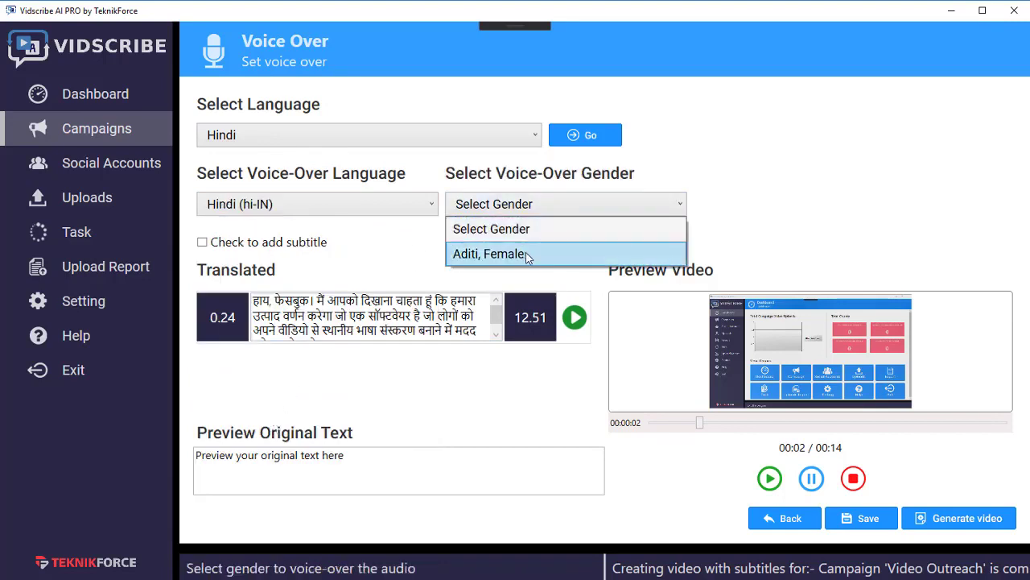
click(525, 254)
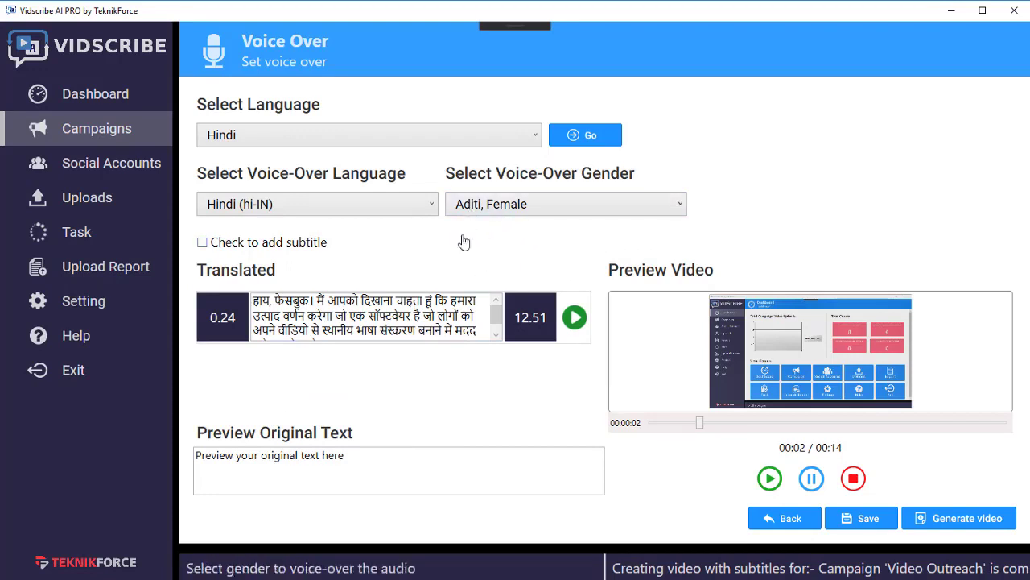
click(378, 205)
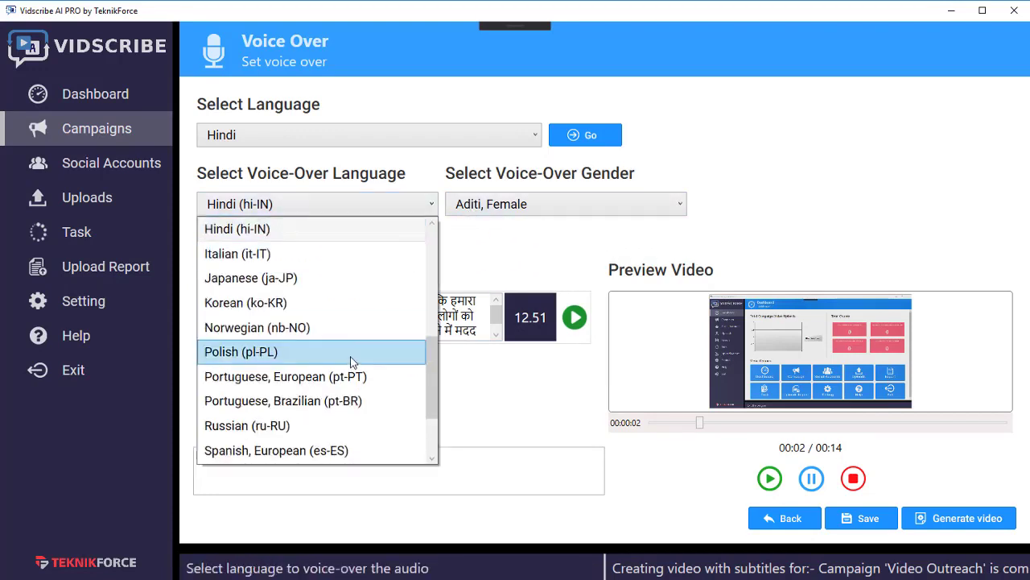
click(337, 425)
click(538, 204)
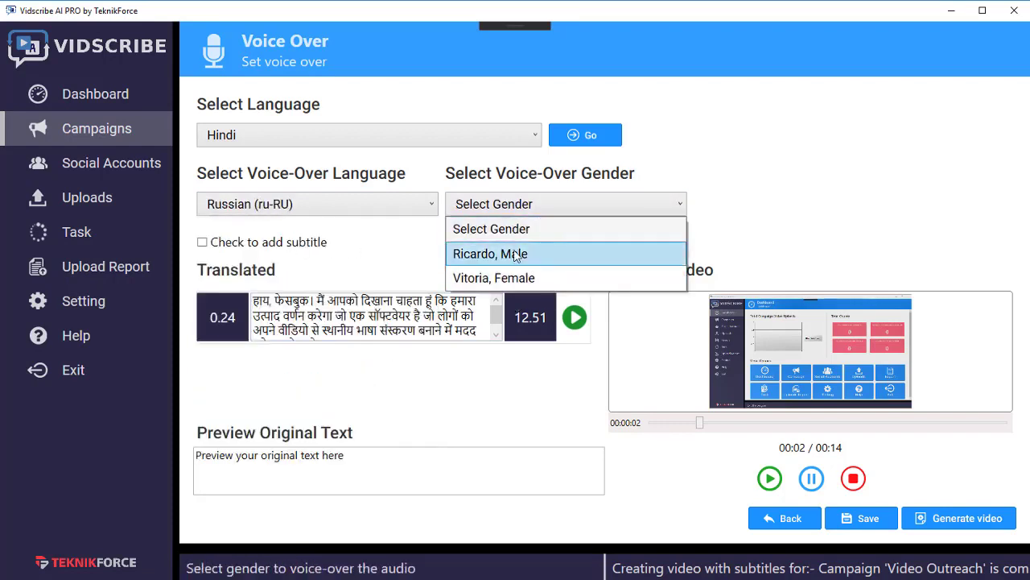
click(399, 225)
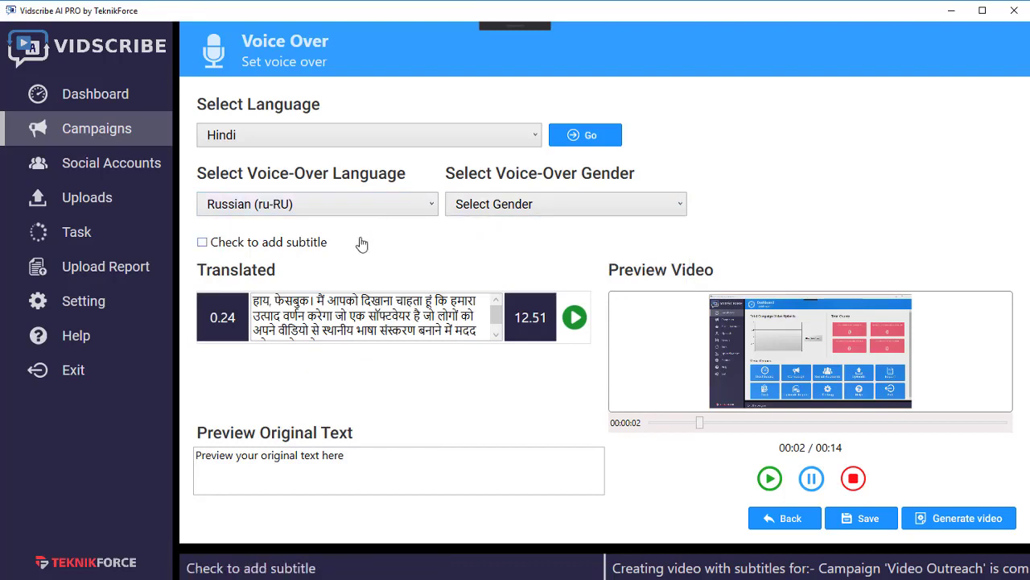
Switch the voice-over back to Hindi (hi-IN) with the Aditi, Female voice
click(368, 210)
scroll(322, 326, up, 2)
scroll(322, 326, up, 1)
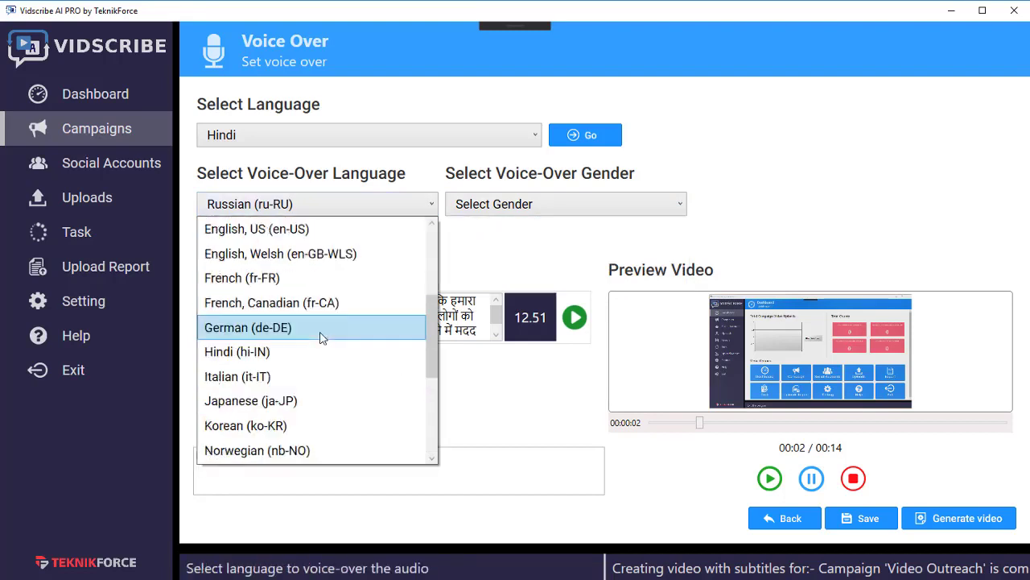
click(329, 352)
click(463, 206)
click(505, 254)
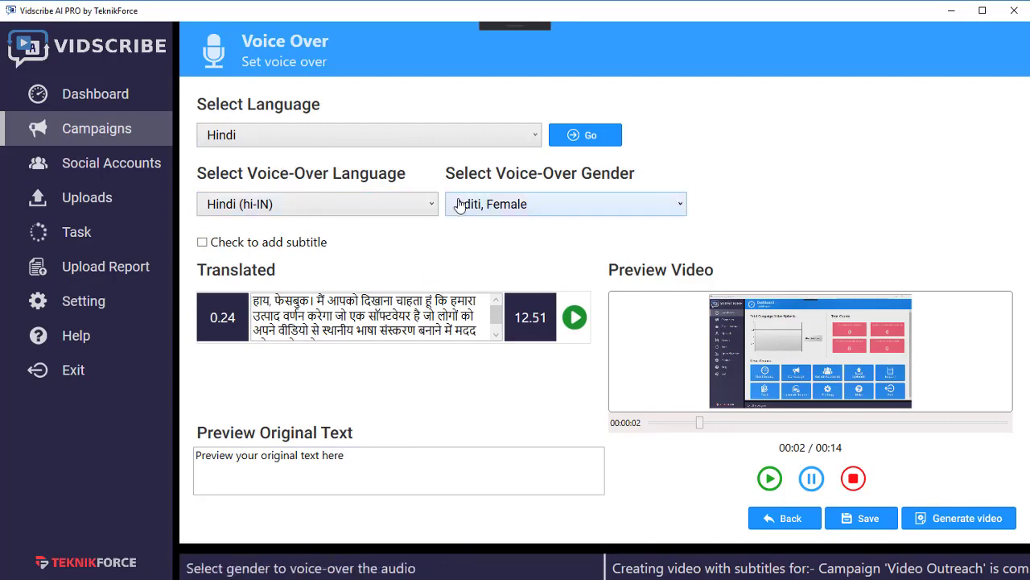
Translate the transcript into Russian
click(340, 137)
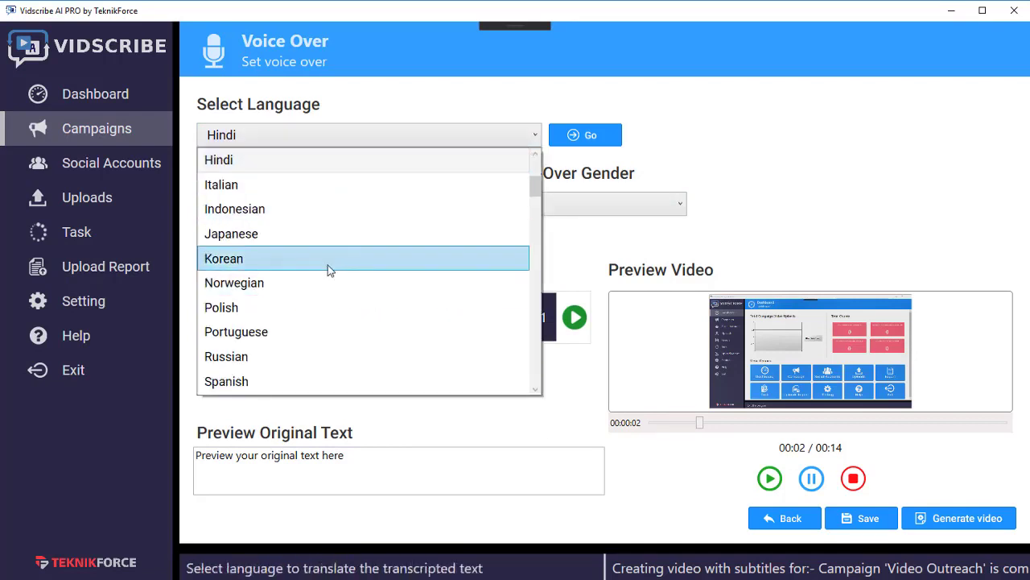
scroll(338, 271, down, 2)
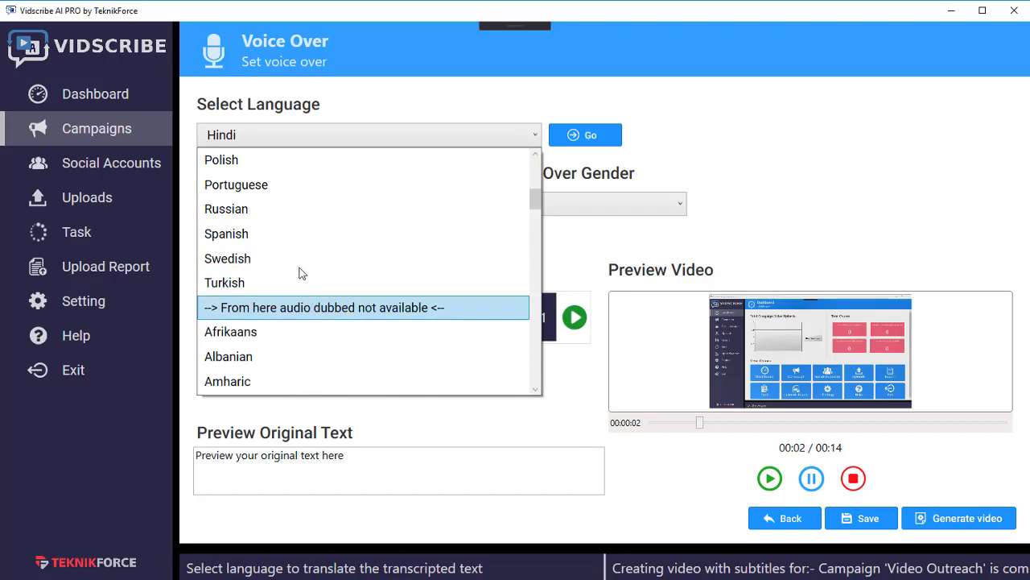
click(293, 218)
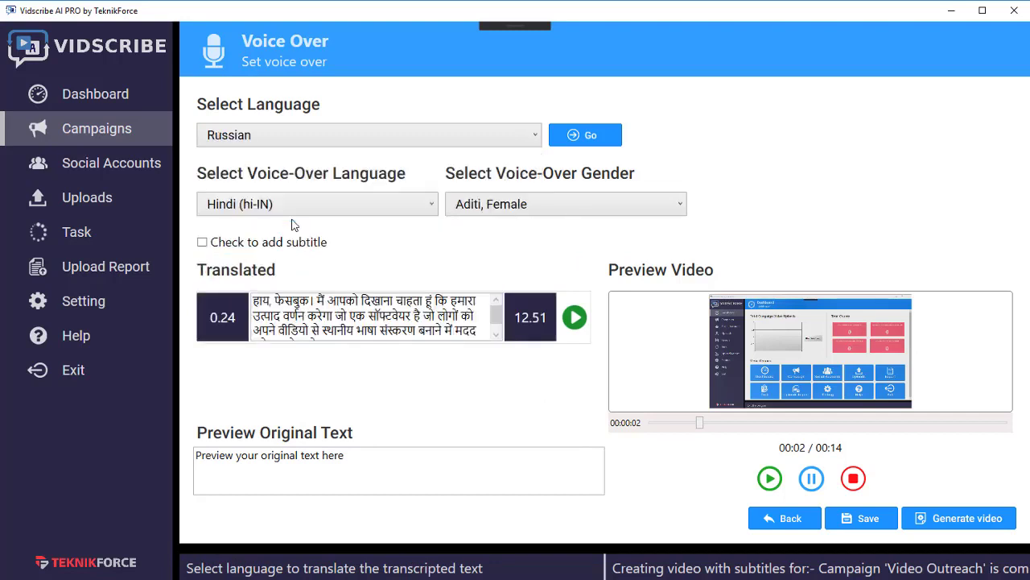
click(584, 135)
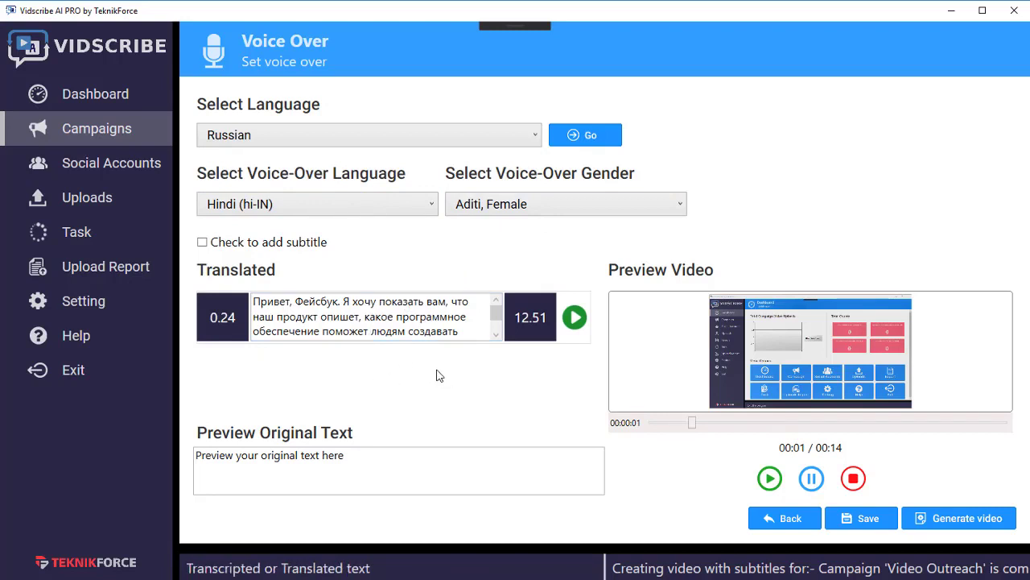
Review the original English transcript alongside and save the translated text
click(345, 302)
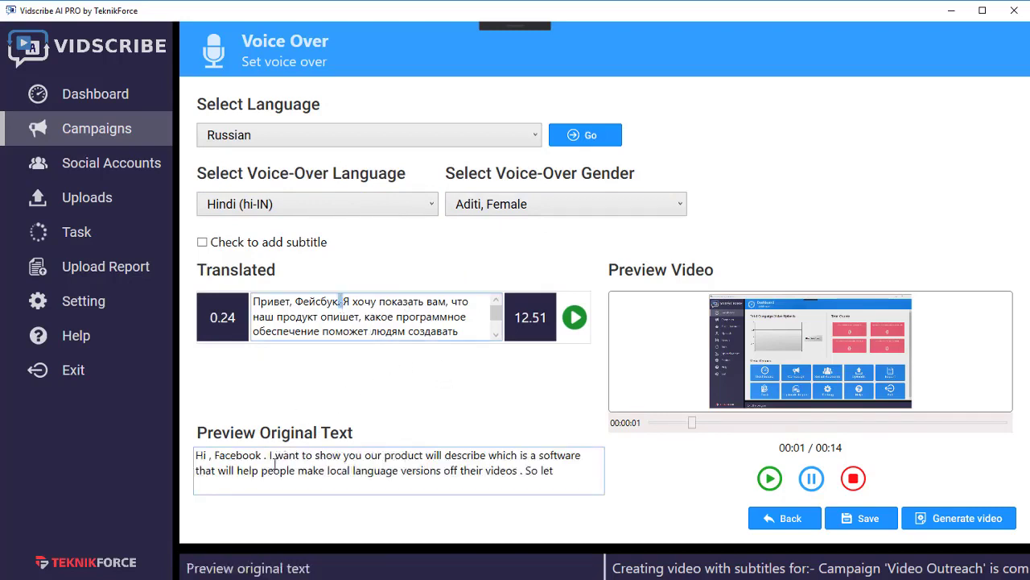
drag(274, 470, 434, 492)
click(429, 486)
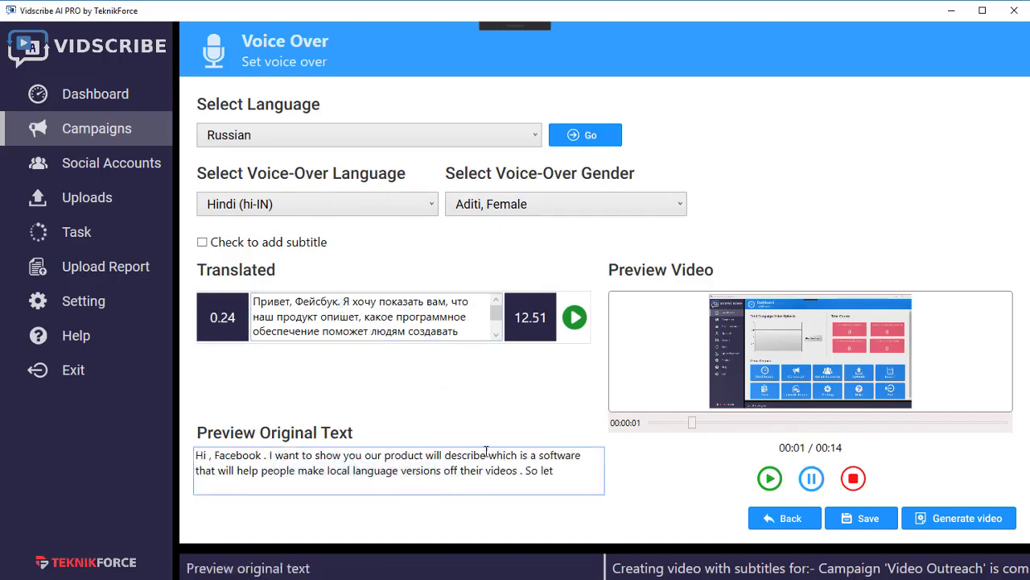
click(869, 525)
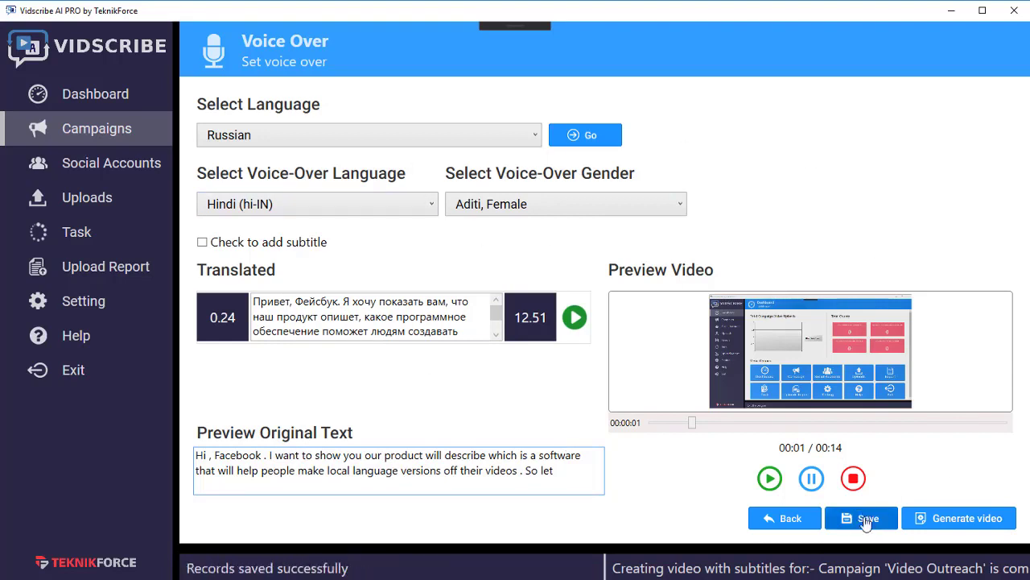
Generate the voice-over video as test_voice-over.mp4 and check the task list
click(966, 525)
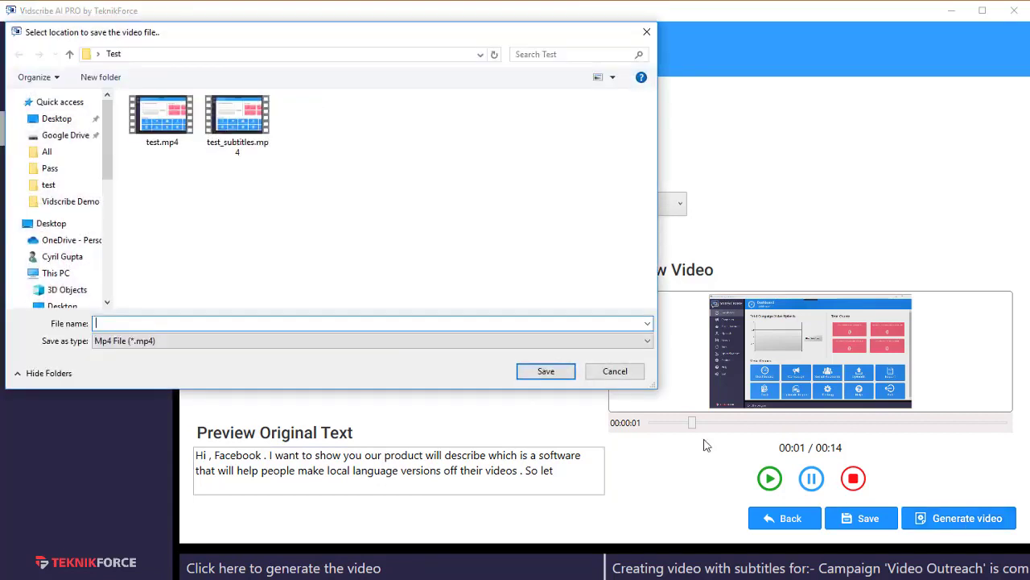
click(224, 133)
double_click(224, 322)
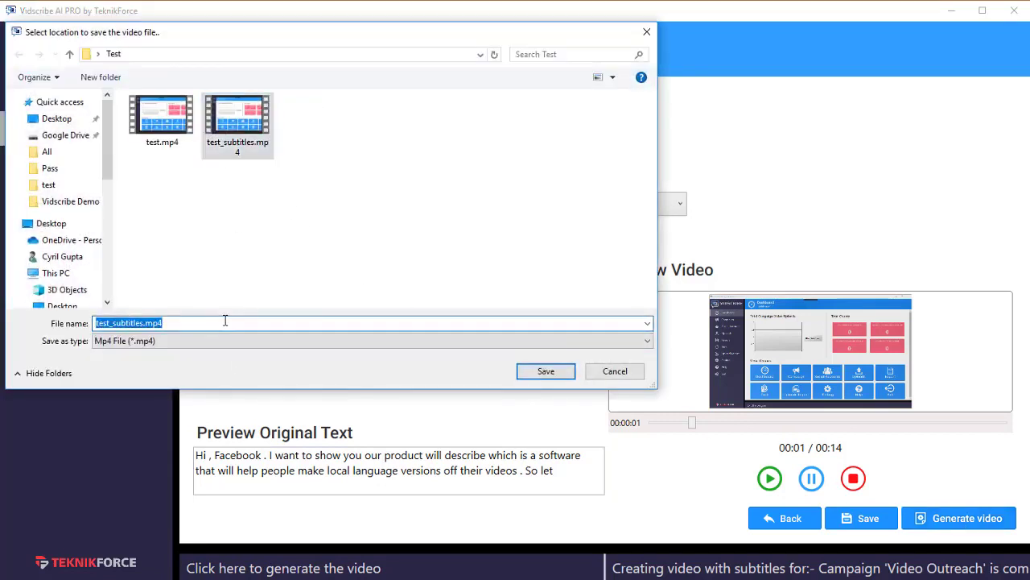
text(test_)
text(voi)
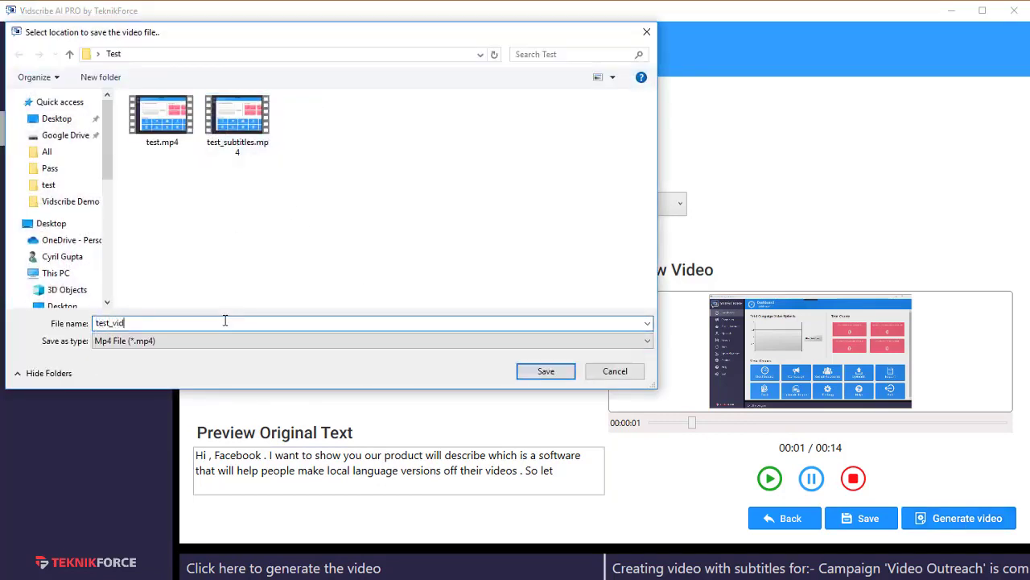
key(BackSpace)
text(oice-over)
click(546, 373)
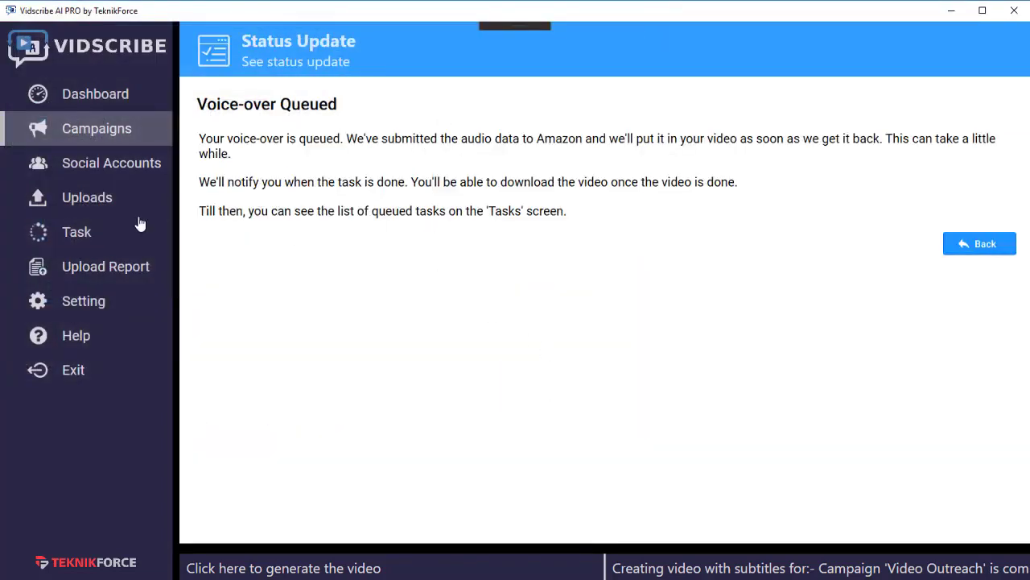
click(103, 235)
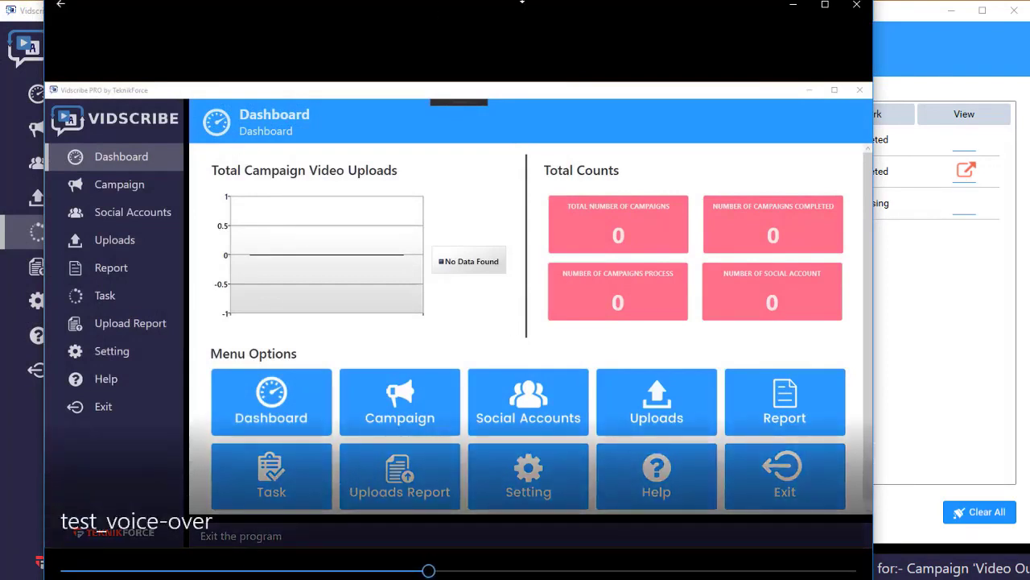
Move the Movies & TV player aside to see the tasks, then close it
mouse_move(524, 51)
mouse_down()
mouse_move(498, 83)
mouse_move(501, 35)
mouse_up()
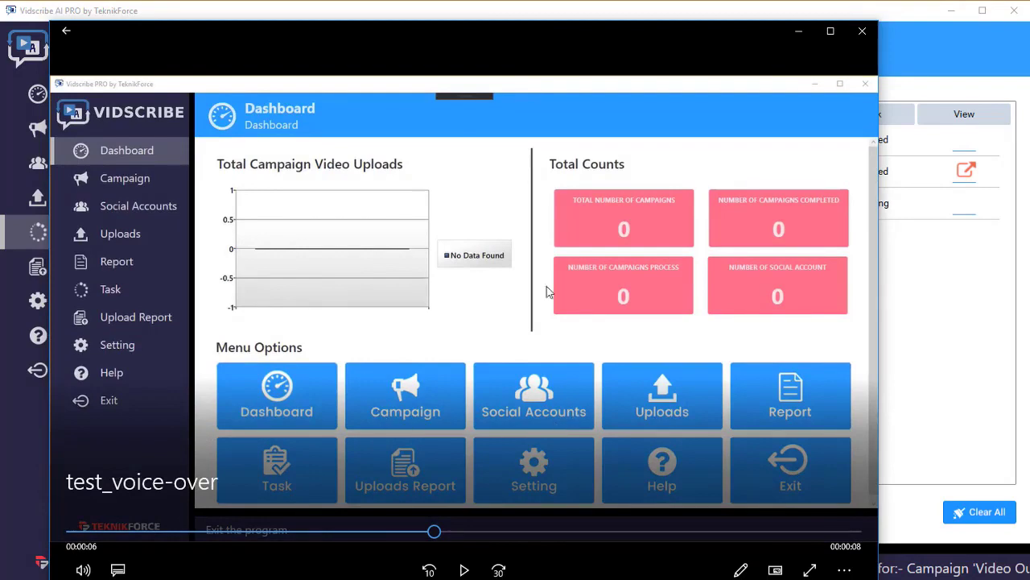
click(871, 31)
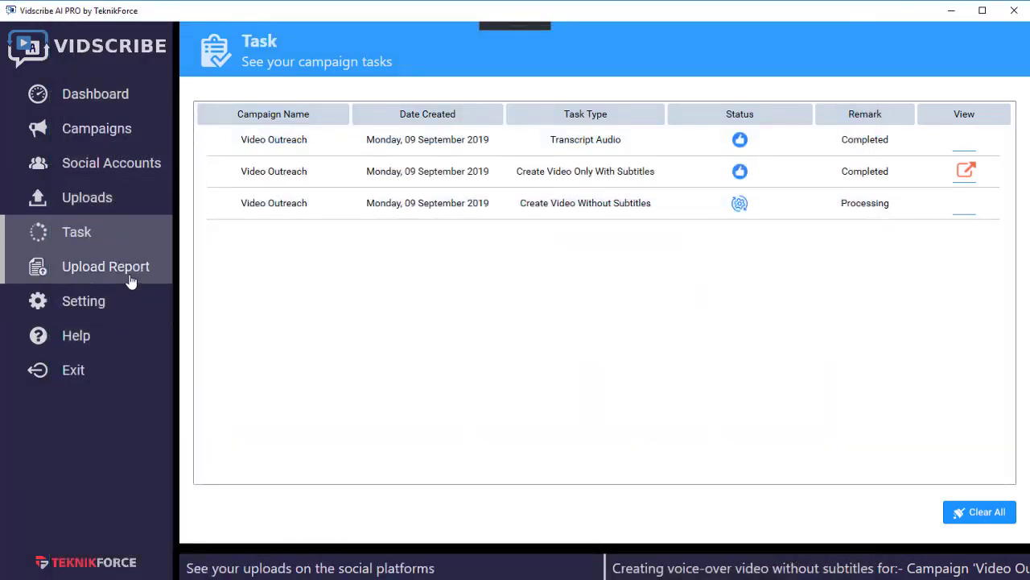
Start a Video Outreach voice-over video with subtitles enabled
click(123, 133)
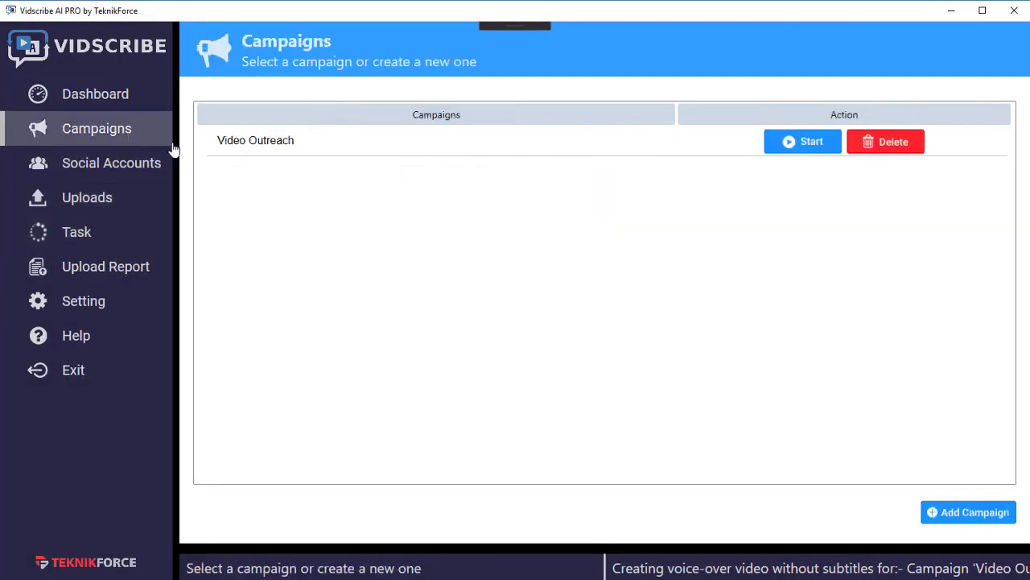
click(809, 144)
click(604, 386)
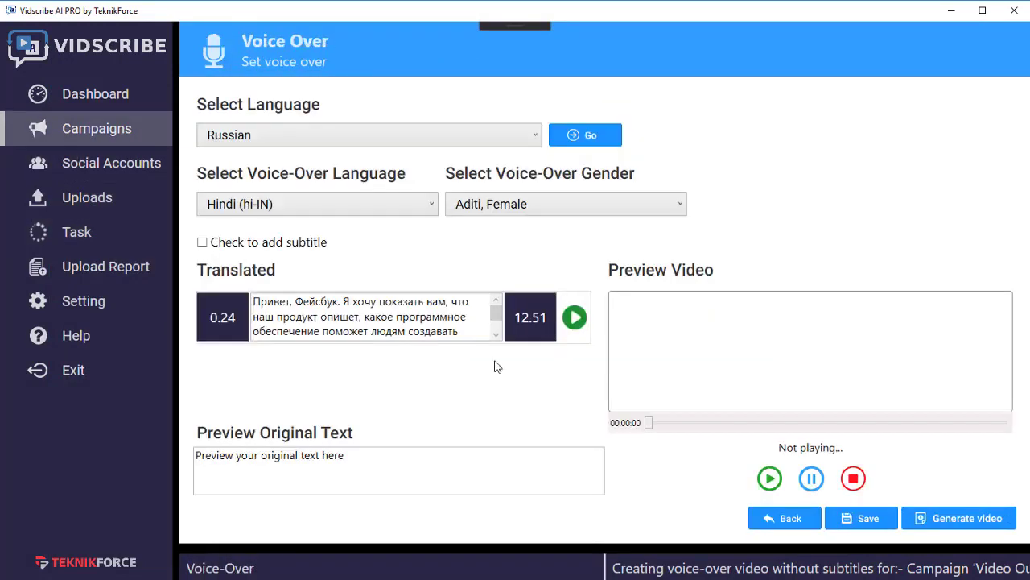
click(202, 241)
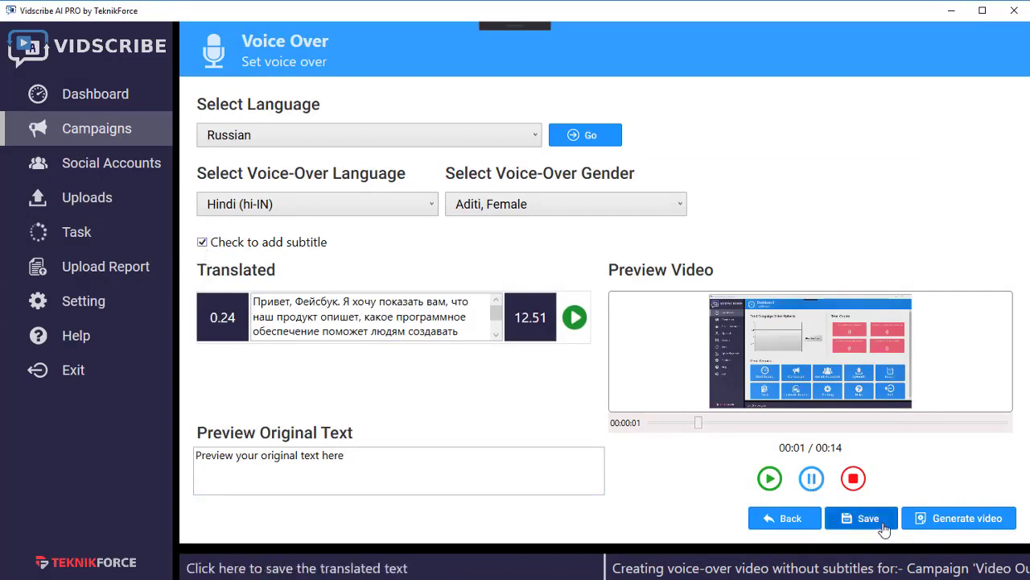
Generate it as 'test_voice-over with subtitles.mp4' and check the task list
click(946, 524)
click(313, 125)
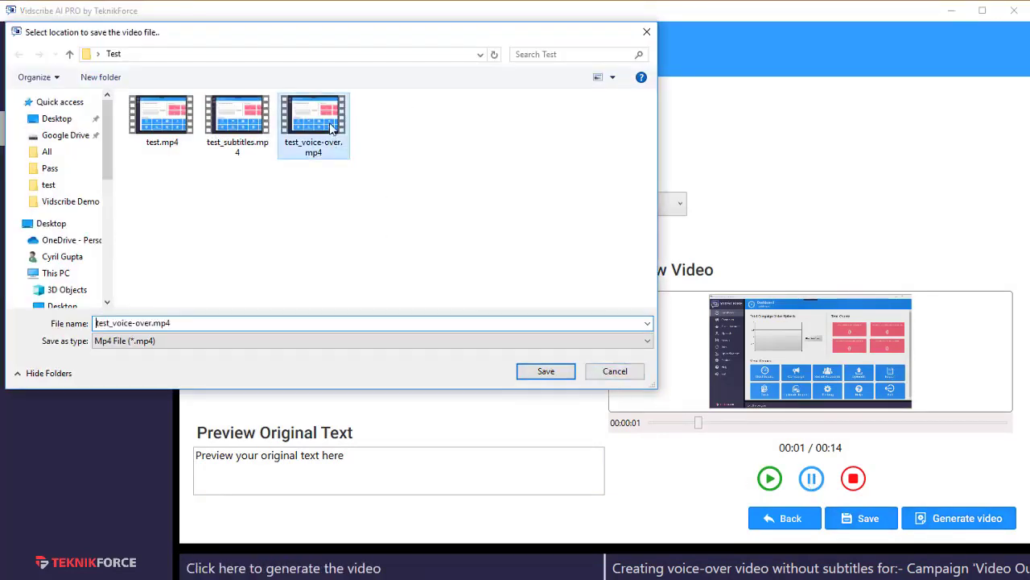
click(178, 323)
key(Left)
key(Left)
key(Left)
text(with subtitles)
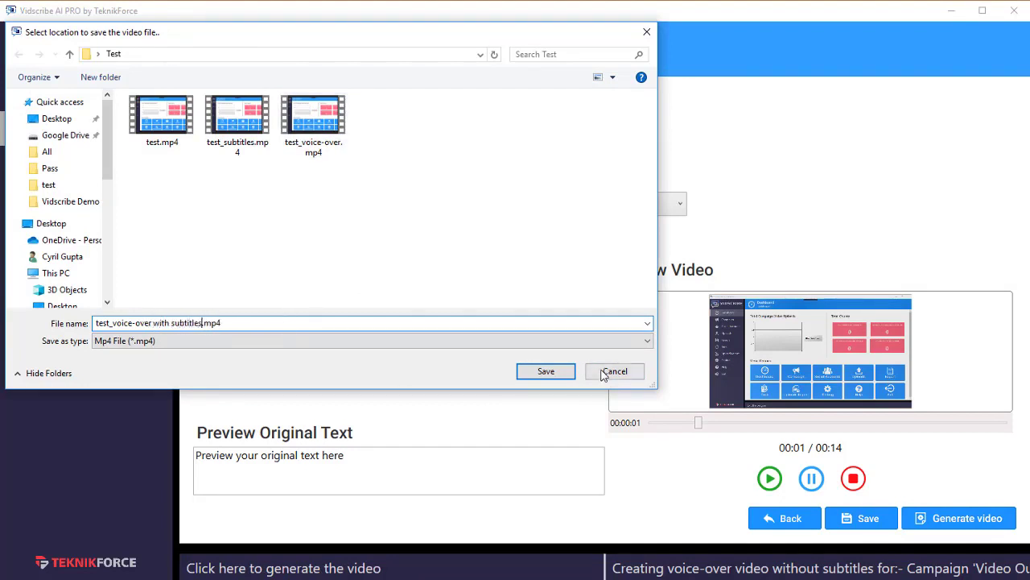
click(546, 370)
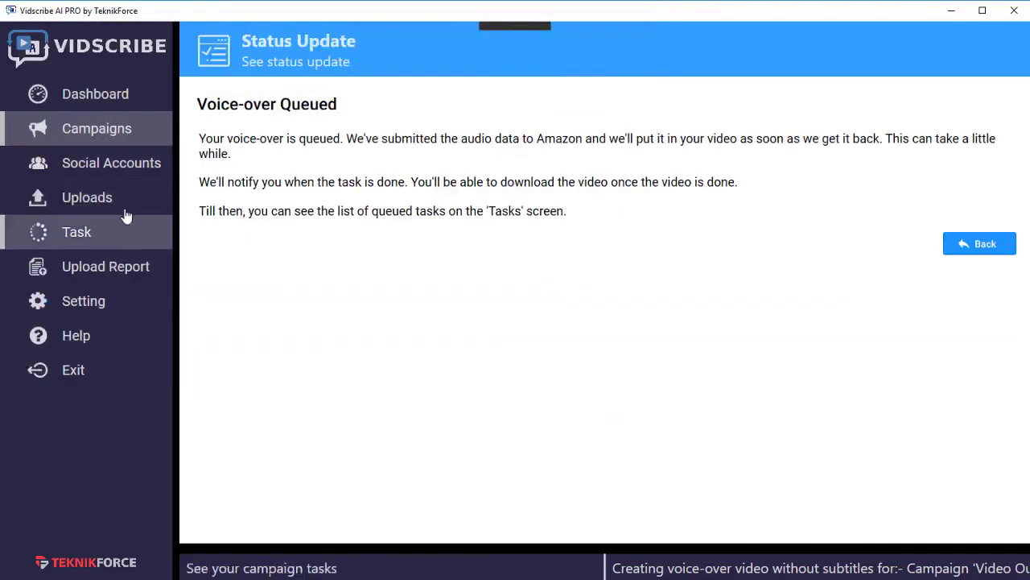
click(117, 222)
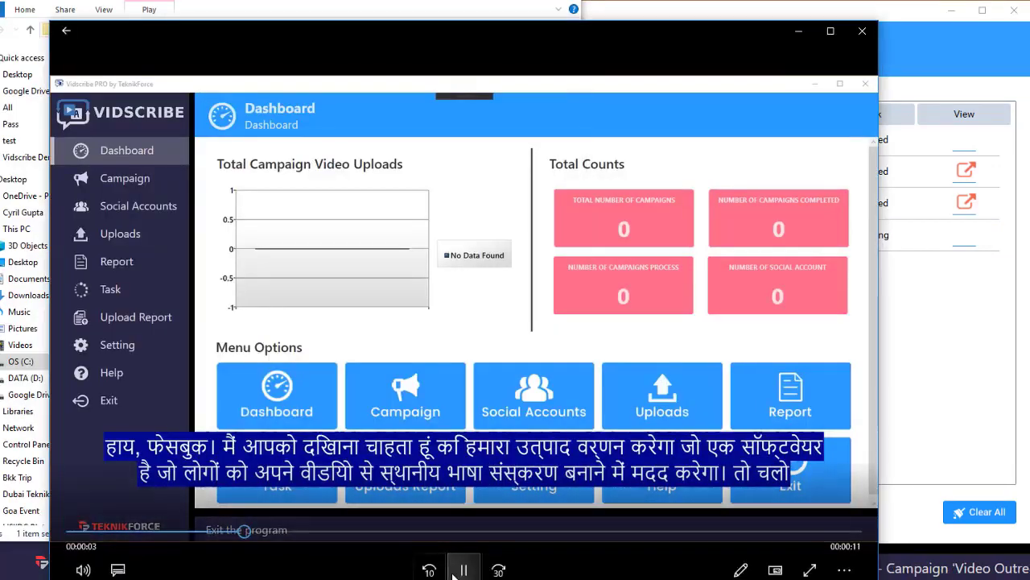
Pause and resume the subtitled video to check captions, then minimise the player
click(393, 450)
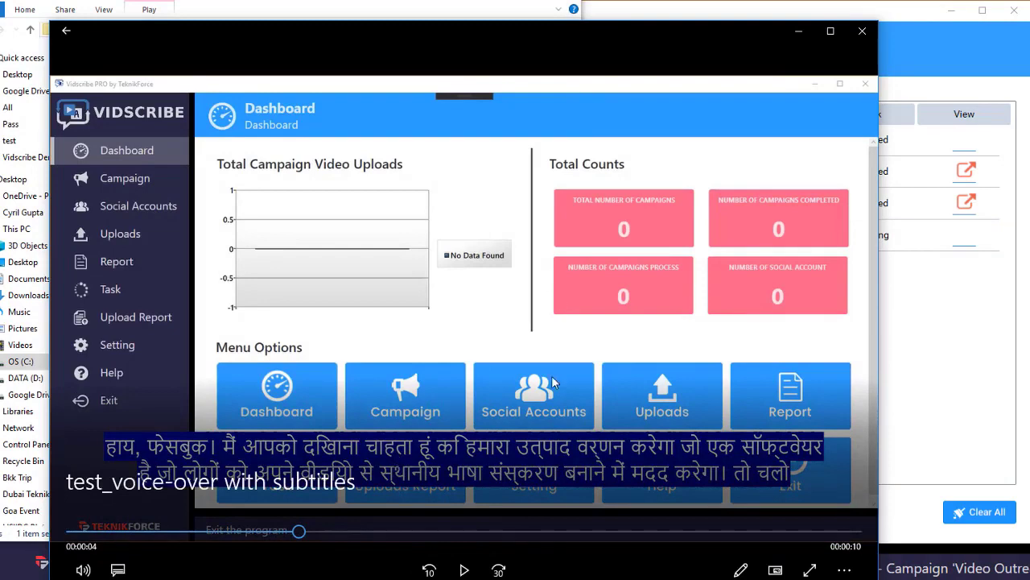
click(463, 570)
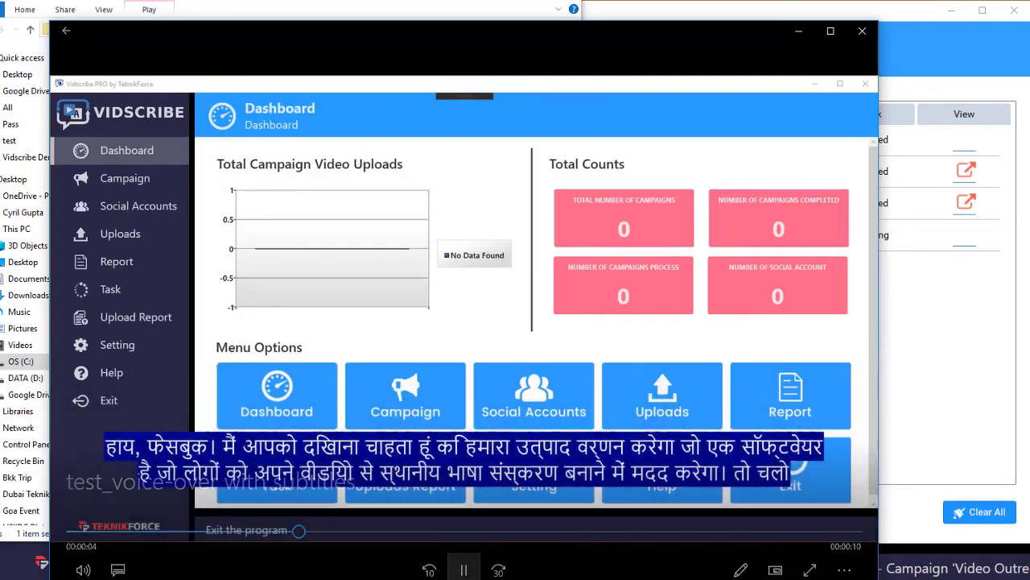
click(464, 570)
click(790, 32)
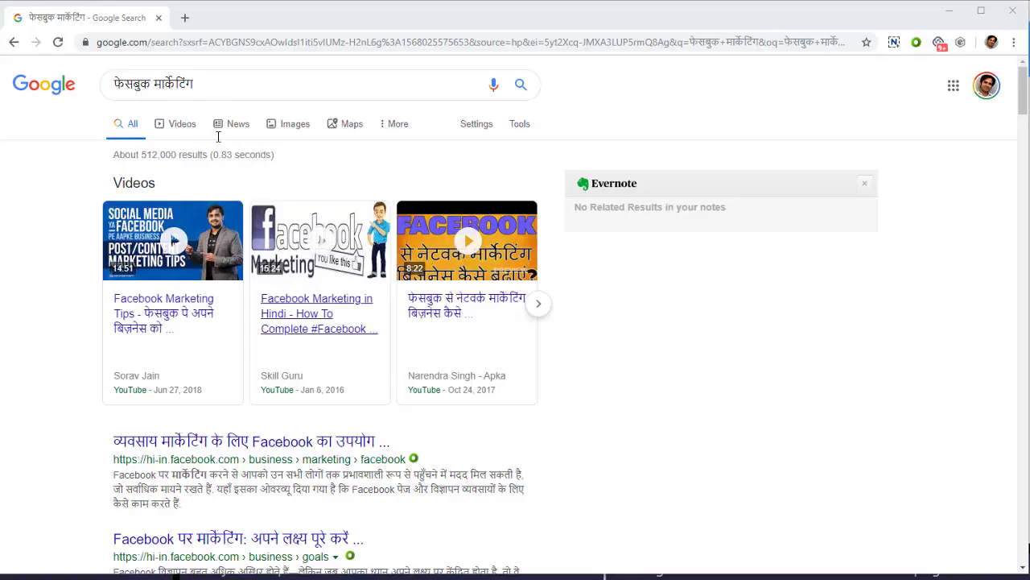
Bring up the Hindi Facebook-marketing search results and minimise Chrome
click(249, 80)
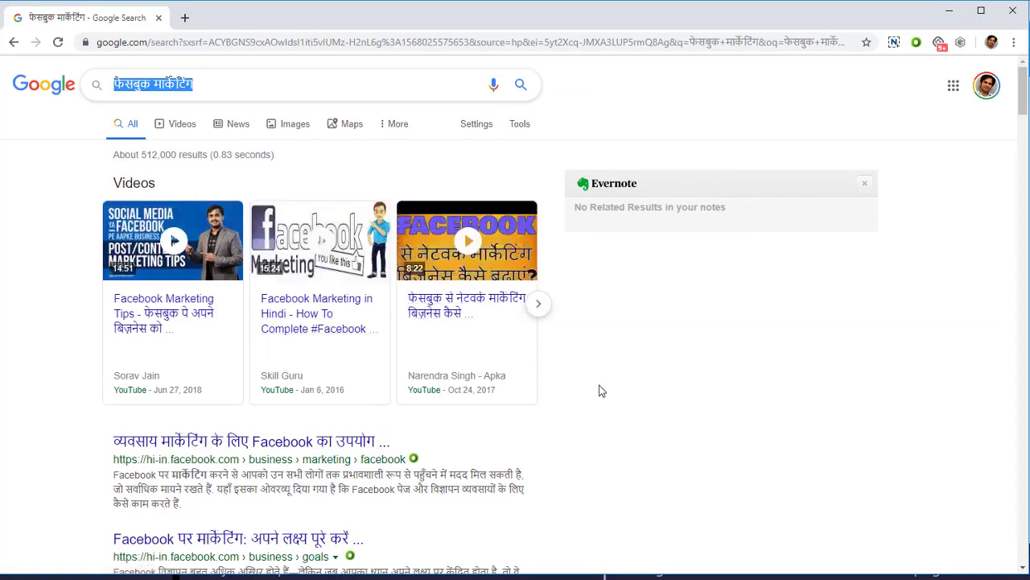
click(950, 11)
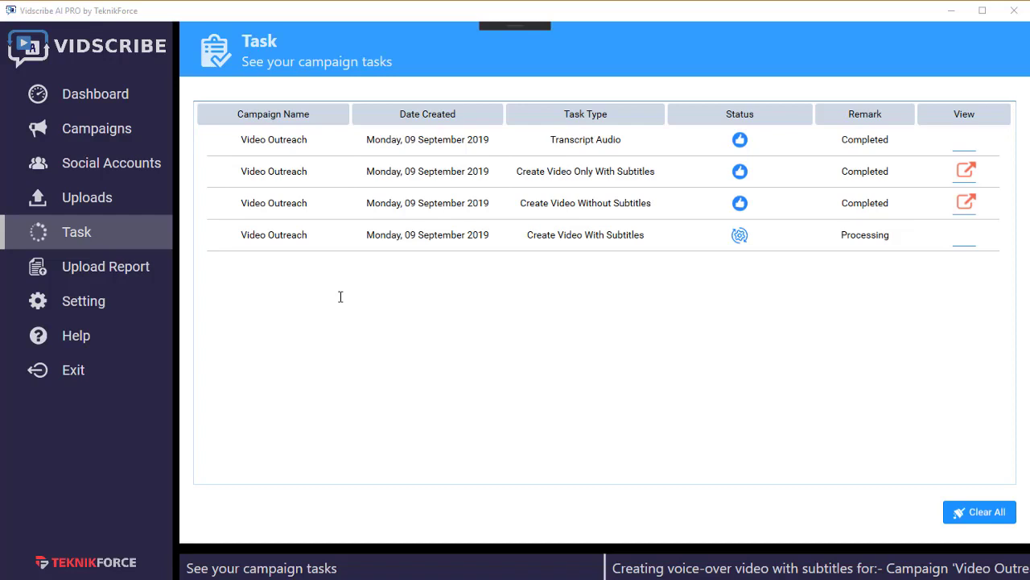
Open Social Accounts to review the linked YouTube and Dropbox accounts
click(151, 180)
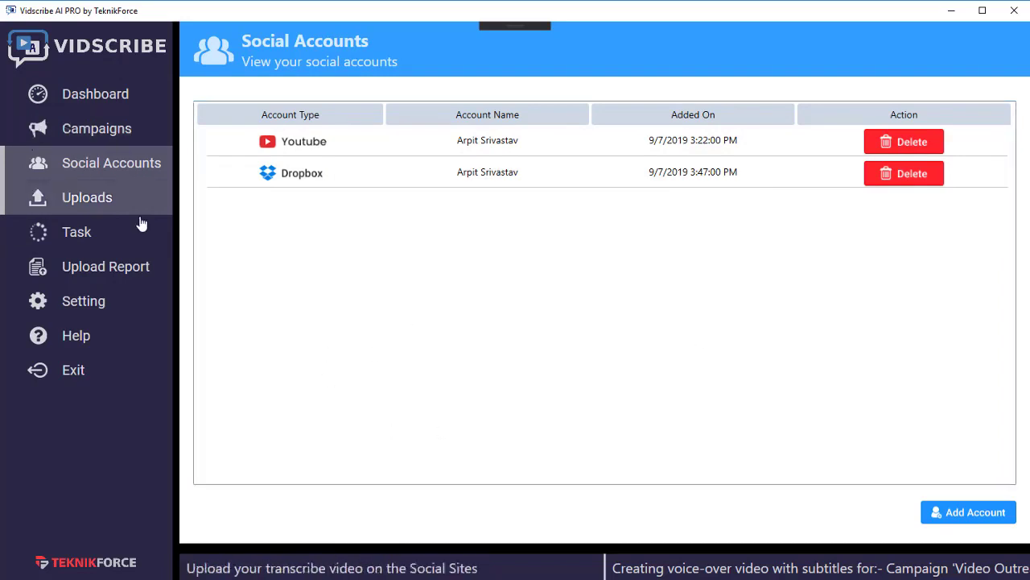
Open the upload form and select the Video Outreach campaign's testsubtitles.mp4
click(84, 201)
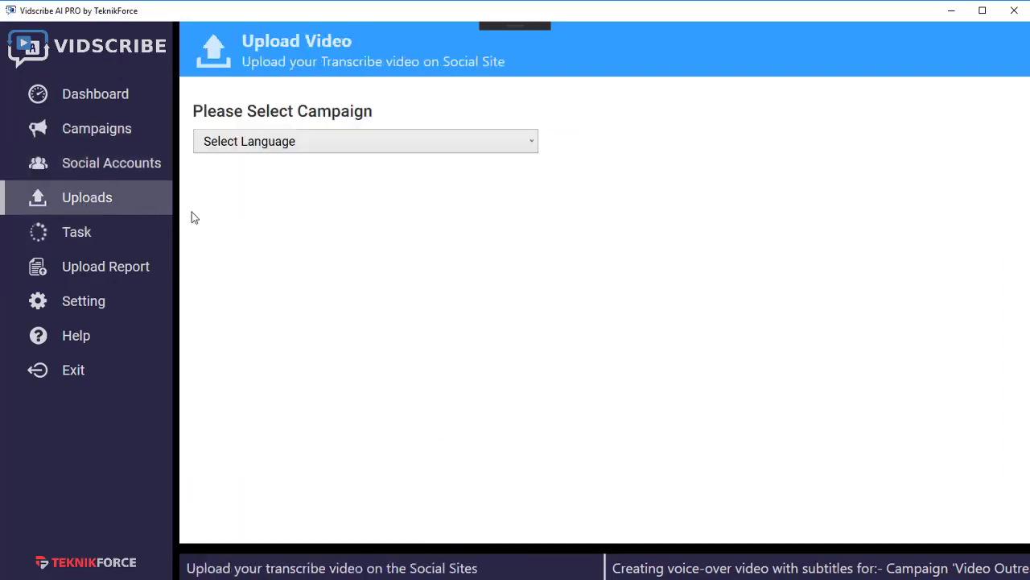
click(299, 145)
click(304, 190)
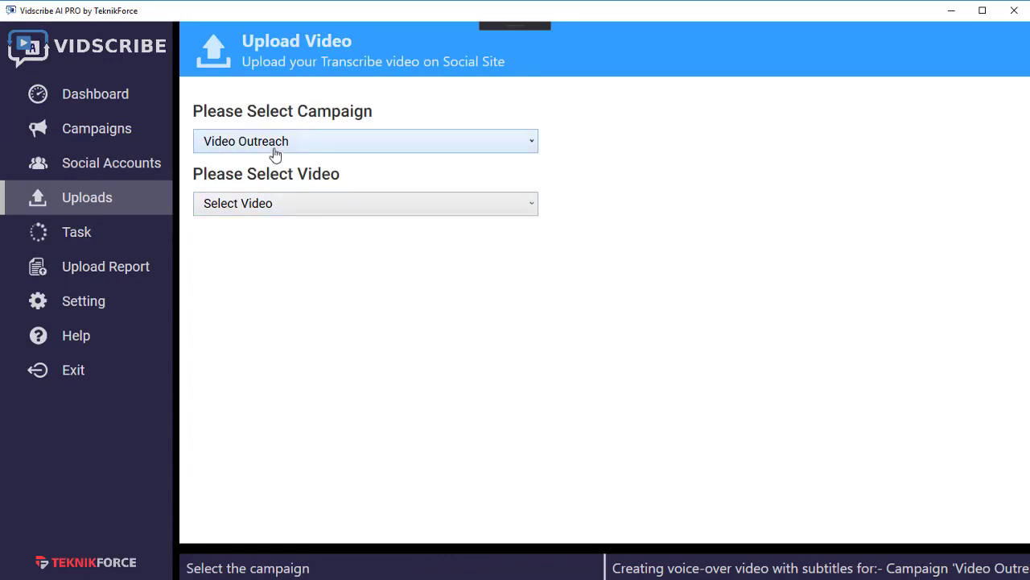
click(291, 208)
click(273, 256)
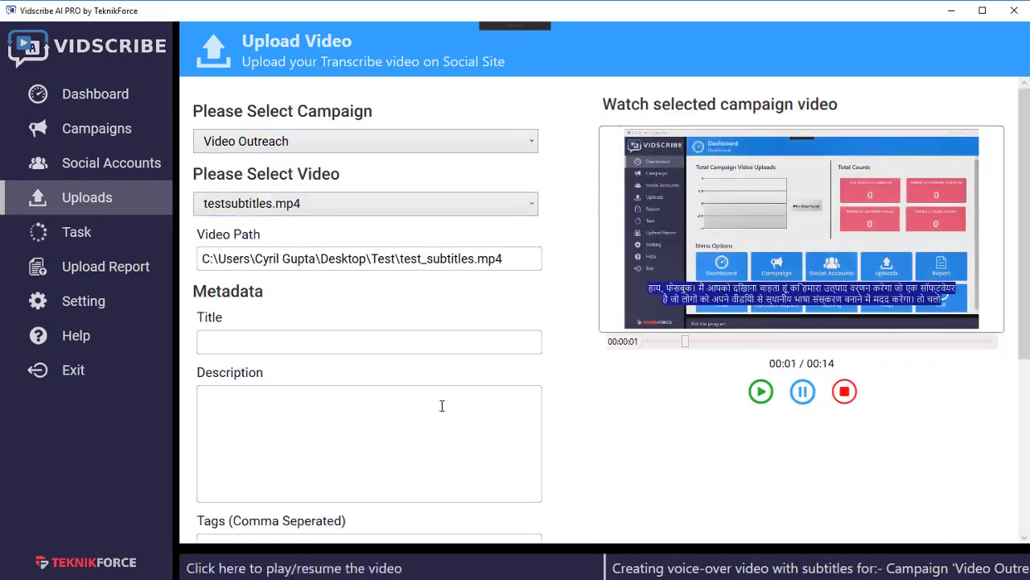
click(410, 340)
click(400, 465)
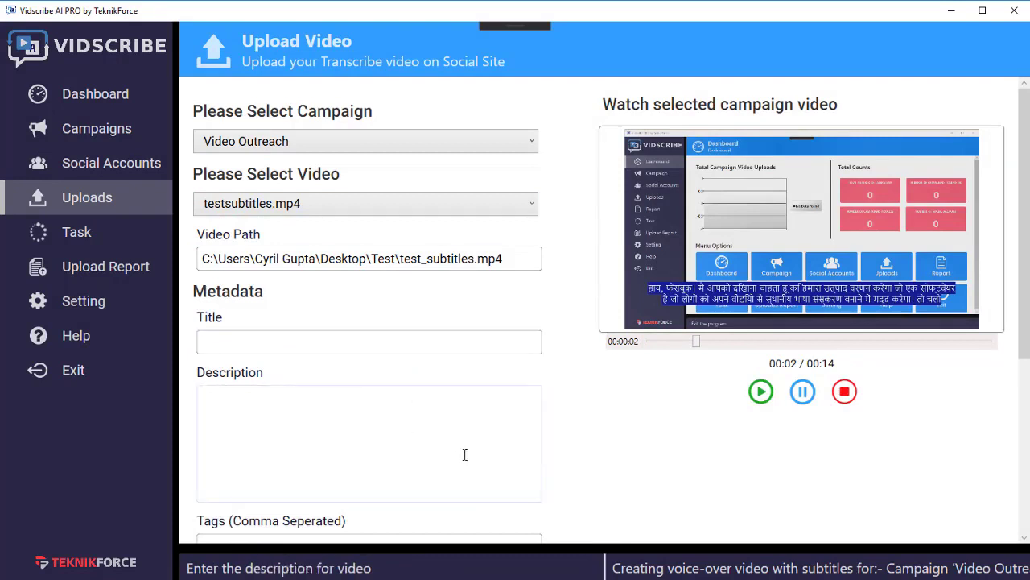
Choose the linked YouTube channel, leaving Facebook without a channel
scroll(384, 456, down, 3)
scroll(387, 456, down, 4)
scroll(327, 426, down, 1)
scroll(321, 364, down, 1)
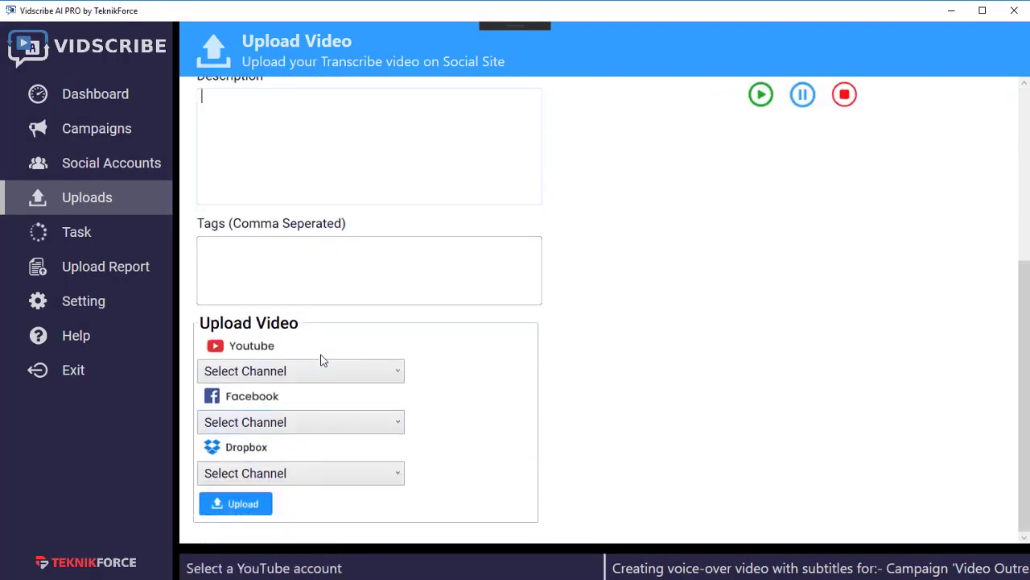
click(321, 369)
click(322, 417)
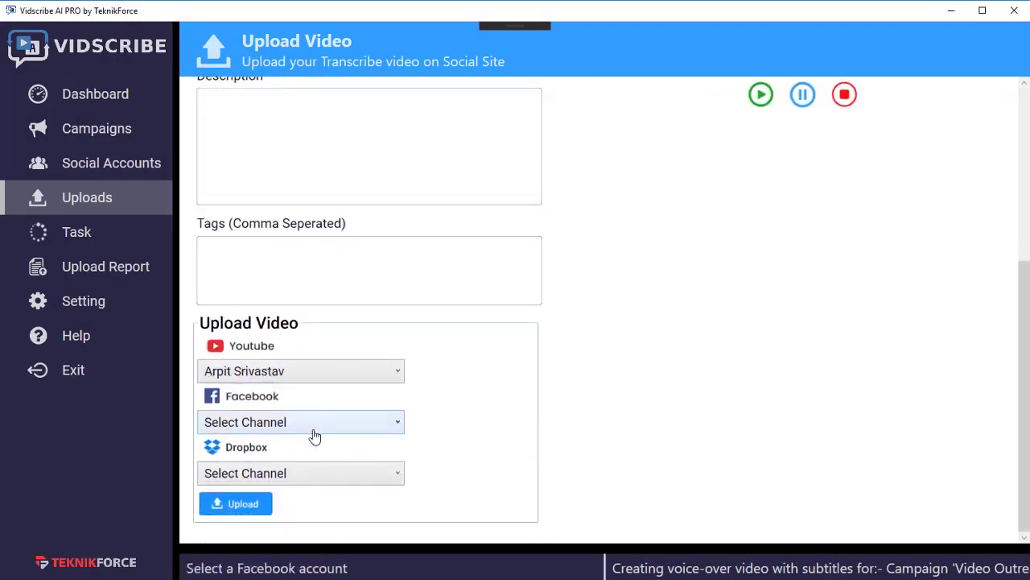
click(318, 382)
click(395, 427)
click(380, 442)
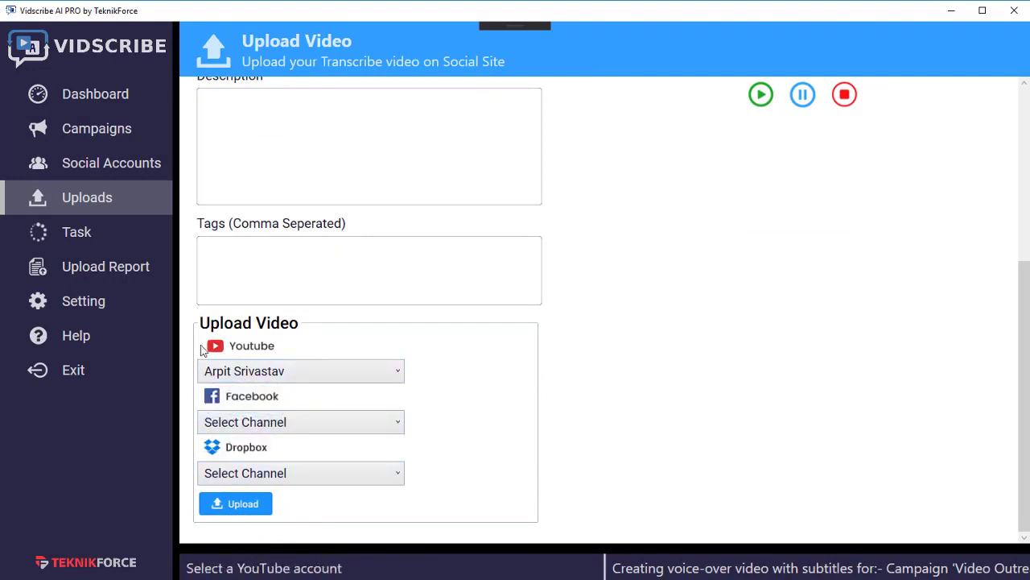
scroll(277, 458, up, 2)
scroll(337, 393, up, 2)
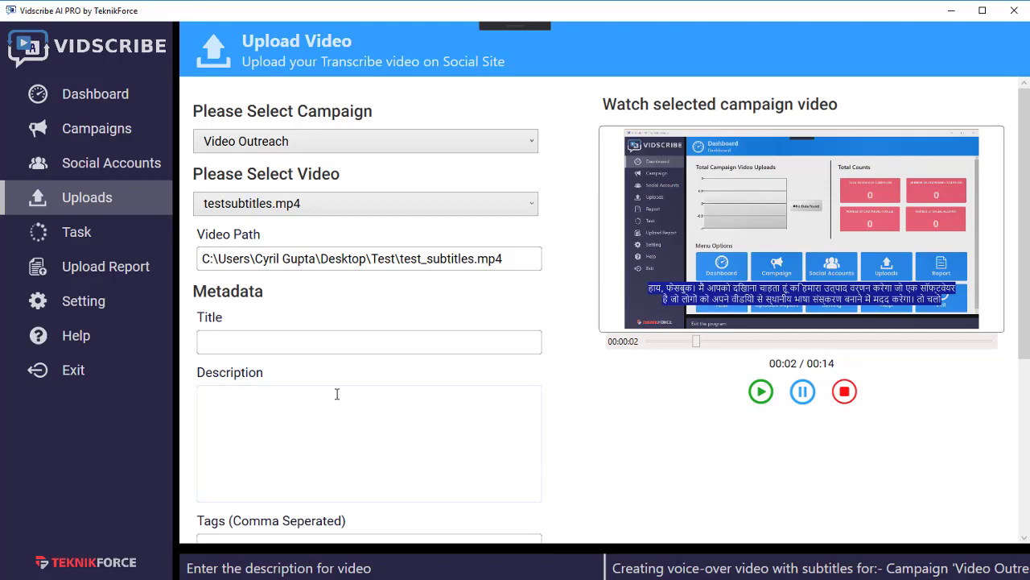
Review the completed tasks, empty Upload Report and Settings, then return to the Dashboard's campaign counts
click(97, 240)
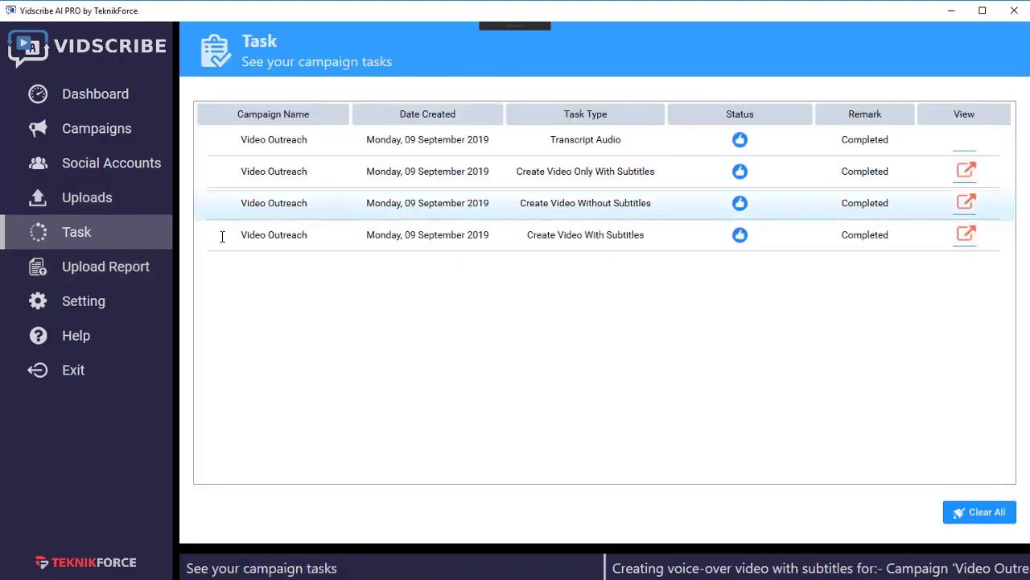
click(129, 278)
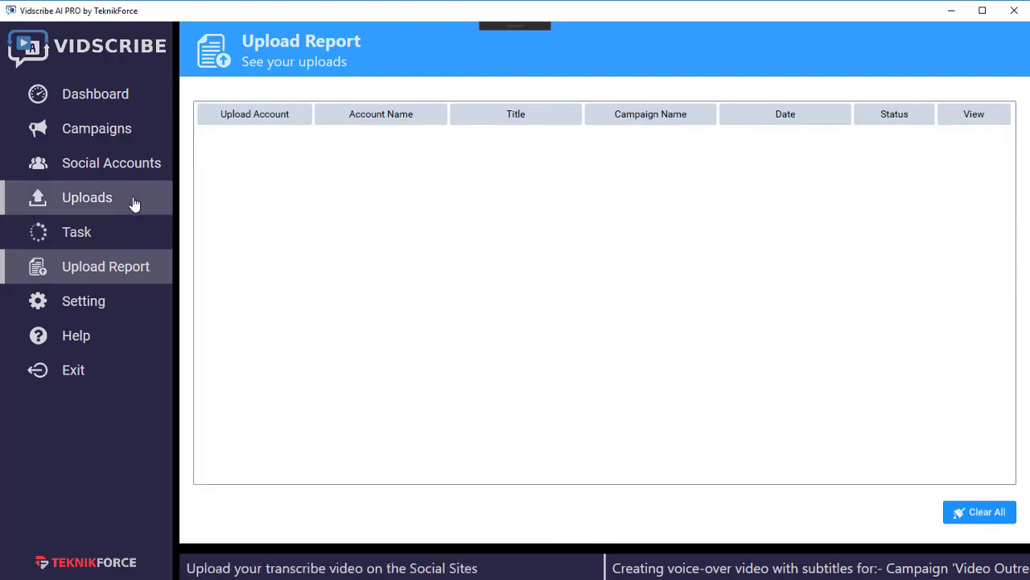
click(113, 310)
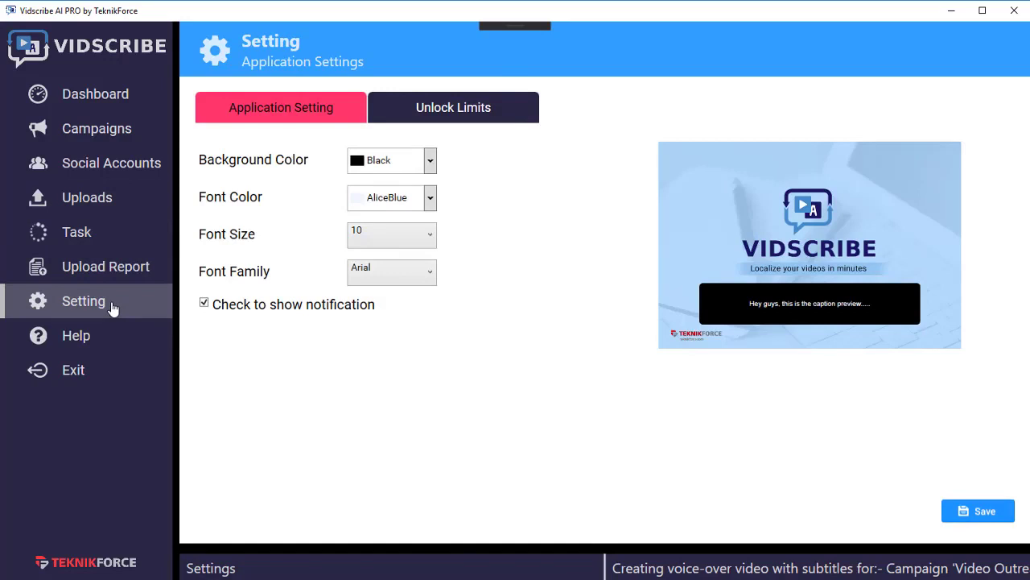
click(161, 91)
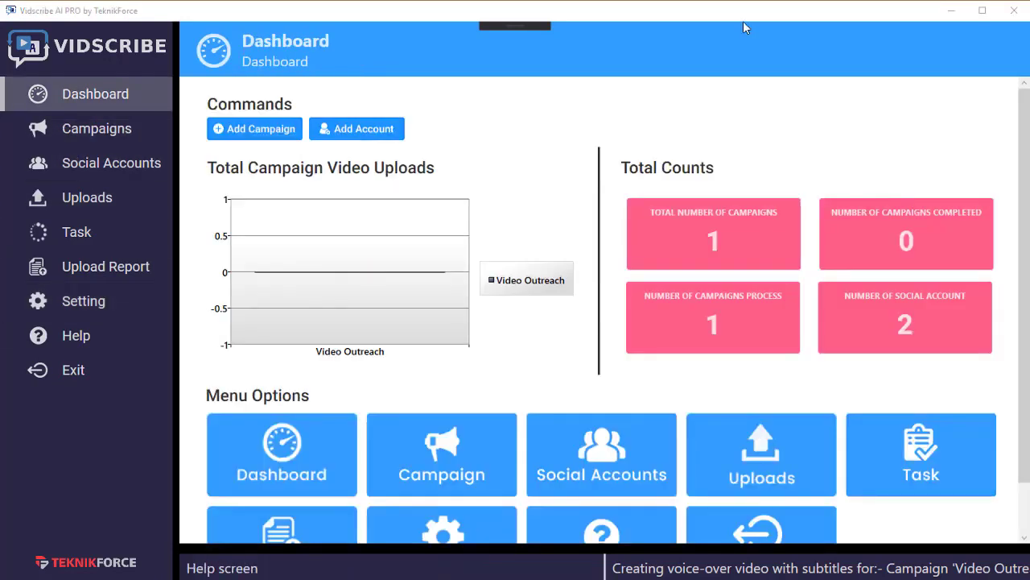